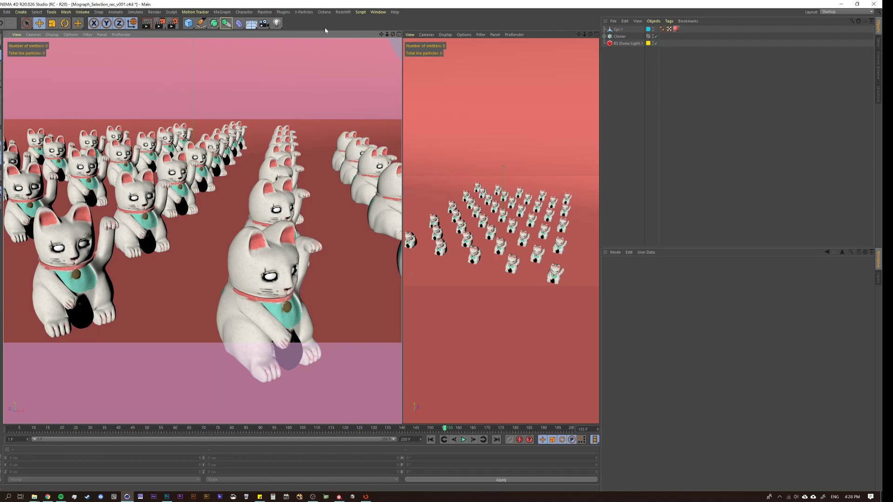
Step: Add a Plain effector to the Cloner holding the cat figures
scroll(271, 255, down, 5)
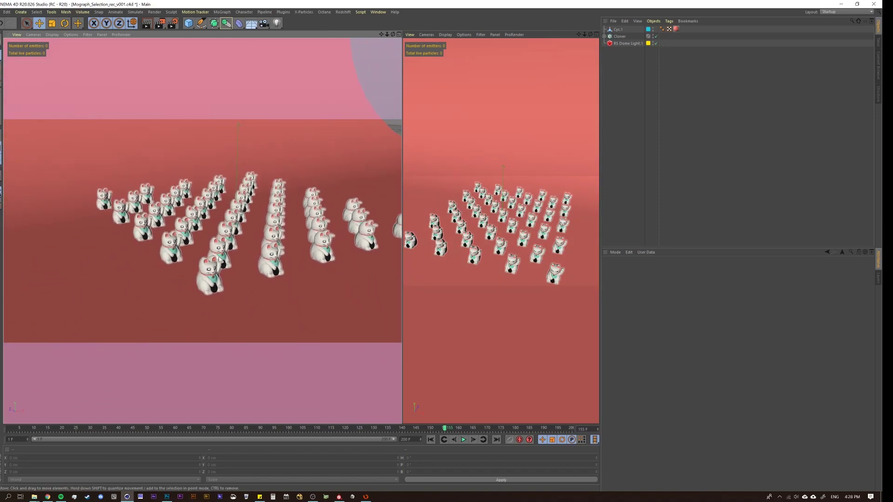
scroll(220, 258, up, 4)
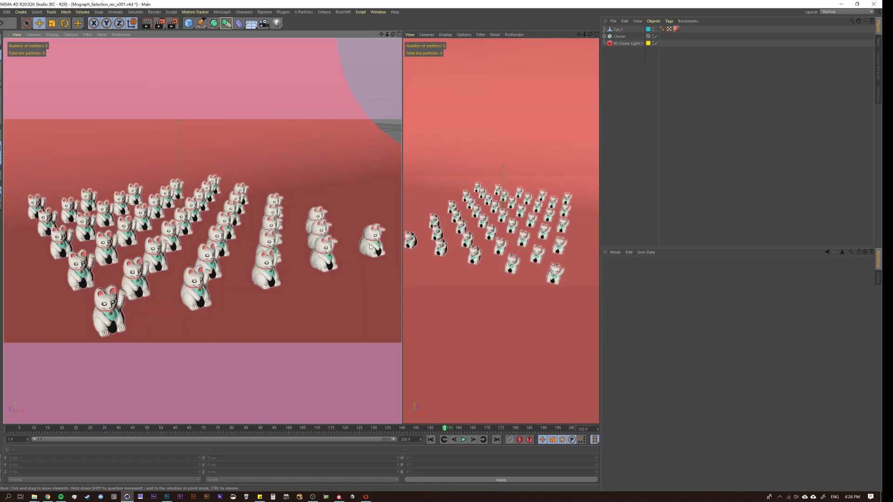
click(619, 36)
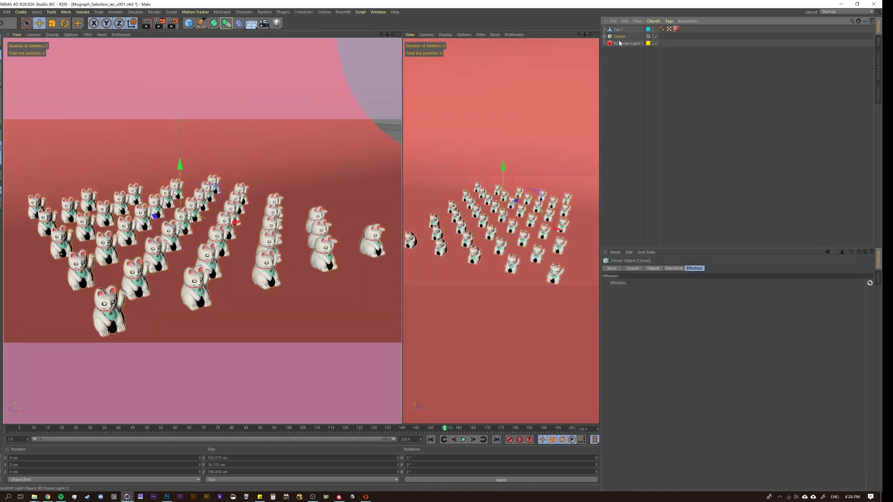
click(222, 12)
mouse_move(247, 22)
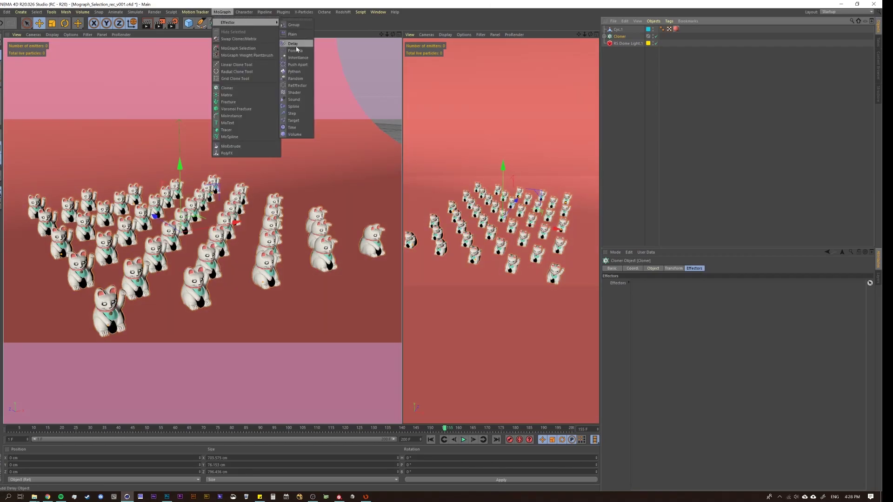
click(293, 33)
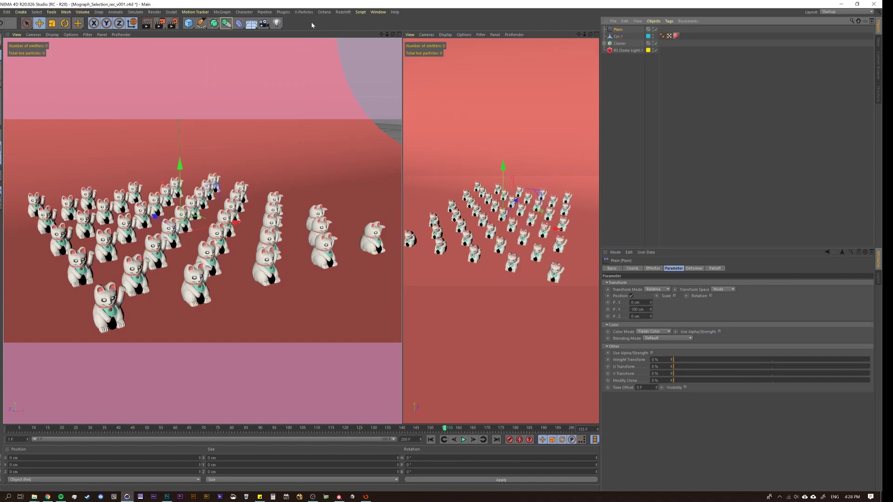
Step: Turn off the Plain effector's position change and enable uniform scale with a value of 1
click(632, 297)
click(678, 297)
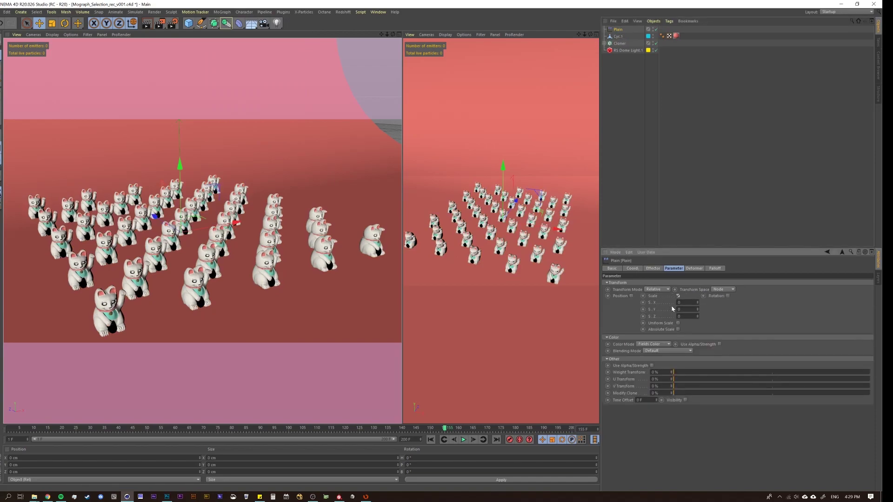
click(678, 323)
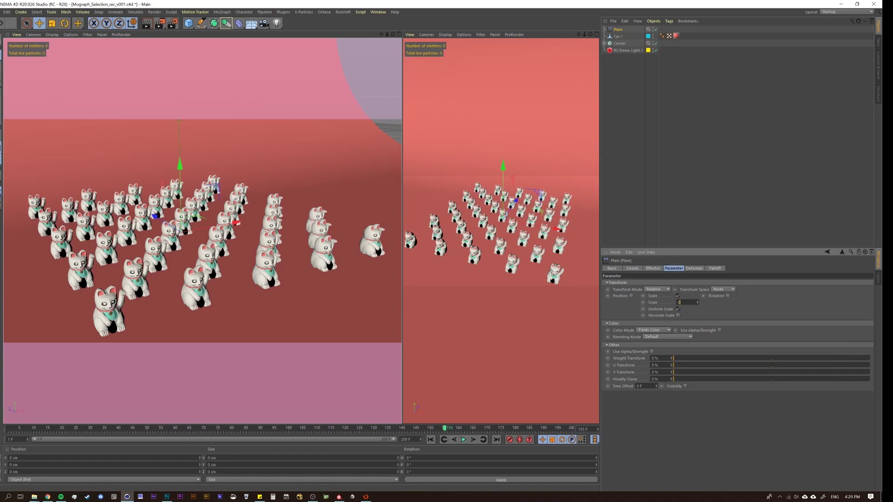
text(1)
key(Return)
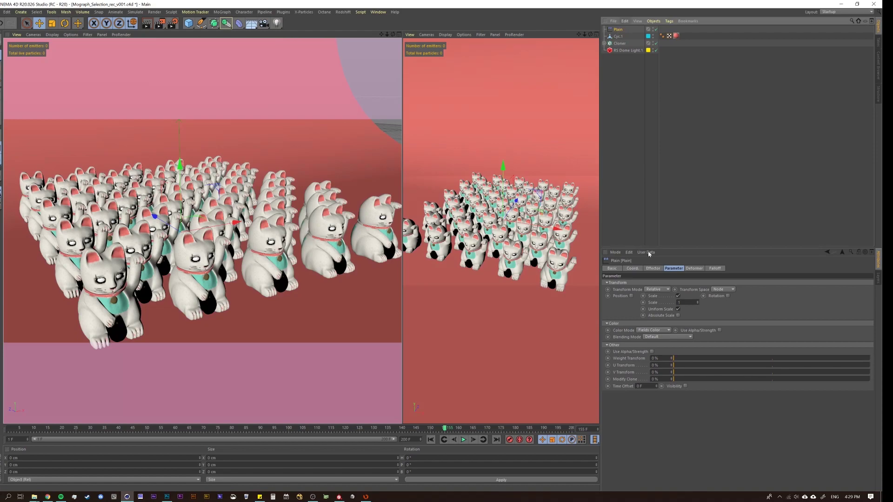
Step: Add a Linear Field to the Plain effector's falloff
click(715, 268)
click(620, 335)
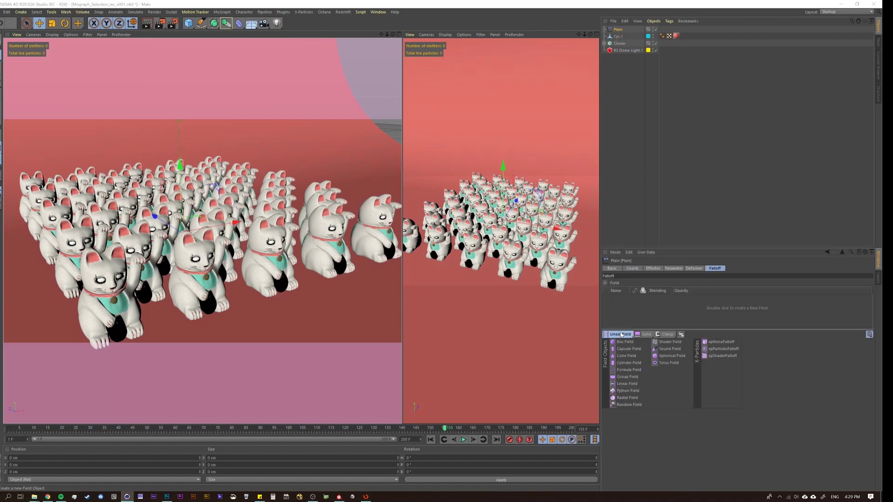
click(626, 383)
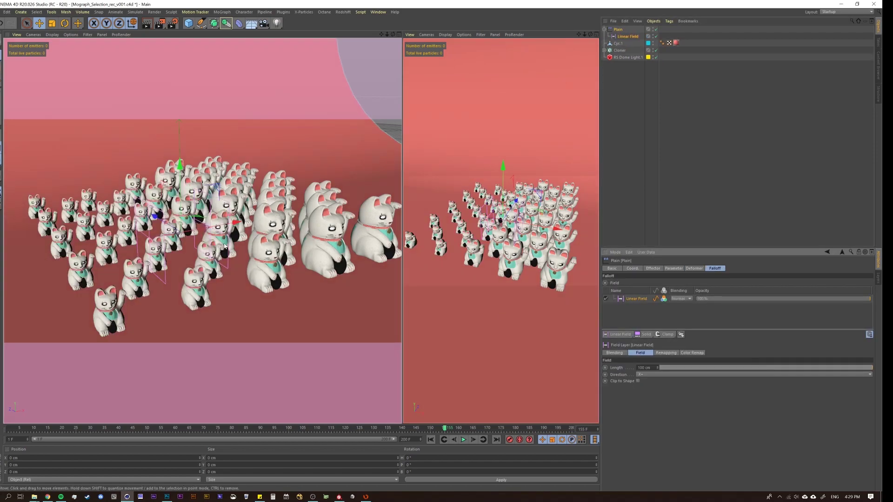
Step: Rotate the Linear Field to a heading of -90° so its falloff runs along the depth of the cat grid
key(r)
mouse_move(196, 248)
mouse_down()
mouse_move(126, 239)
mouse_move(173, 228)
mouse_move(196, 256)
mouse_up()
key(e)
key(ctrl+z)
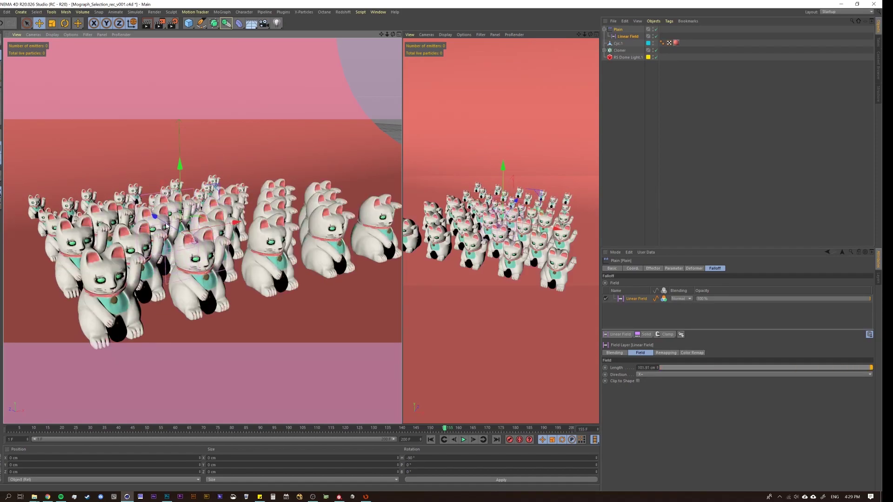
Step: Move the Linear Field along its depth axis out to the front edge of the cat grid
key(e)
mouse_move(159, 222)
mouse_down()
mouse_move(234, 275)
mouse_move(179, 245)
mouse_move(169, 219)
mouse_up()
alt+right_drag(170, 218, 216, 216)
drag(165, 256, 254, 257)
Step: Shorten the Linear Field's length to 10 cm and reposition it so that only the front row of cats is enlarged
click(617, 28)
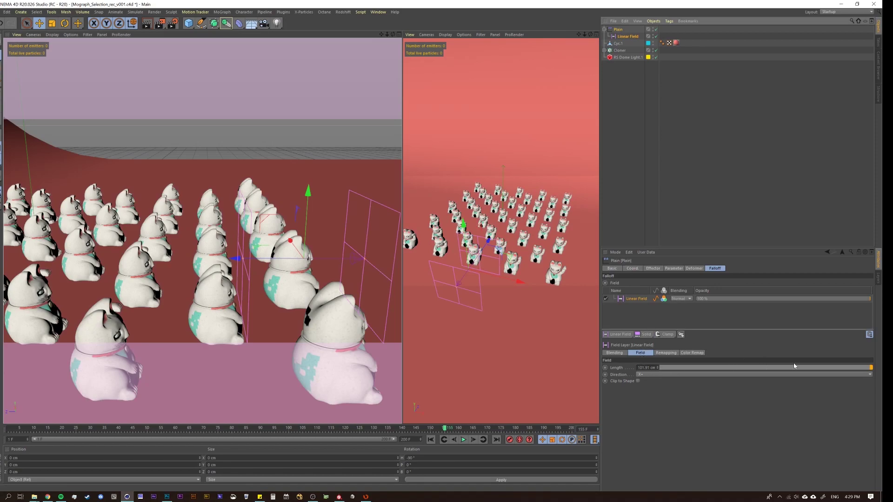
drag(795, 367, 683, 375)
drag(237, 259, 186, 262)
alt+right_drag(213, 262, 177, 263)
alt+drag(213, 263, 243, 231)
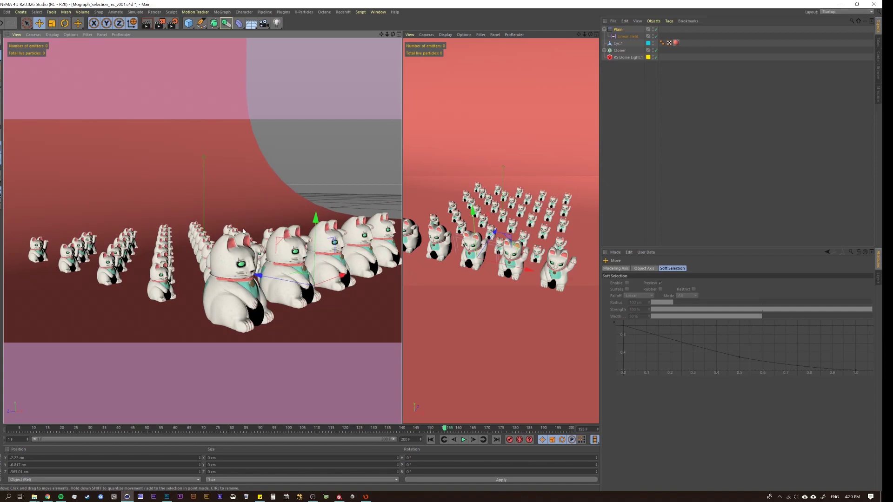
alt+drag(244, 232, 215, 260)
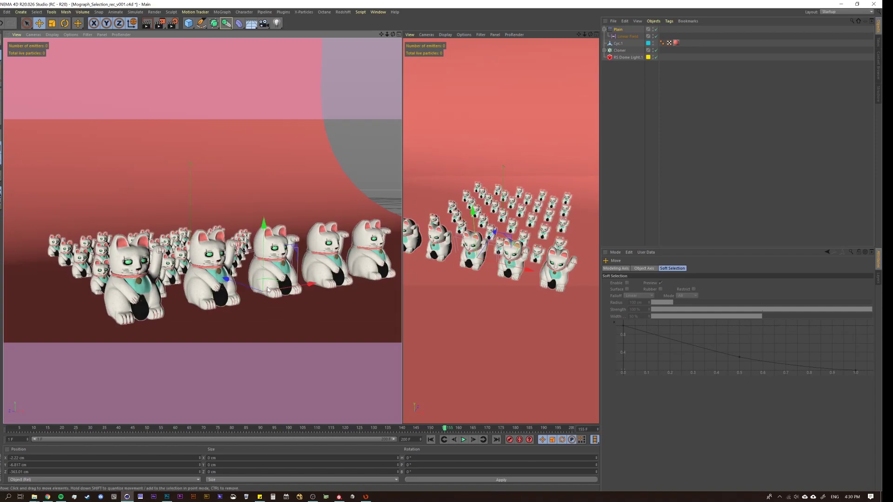
alt+middle_drag(254, 263, 226, 261)
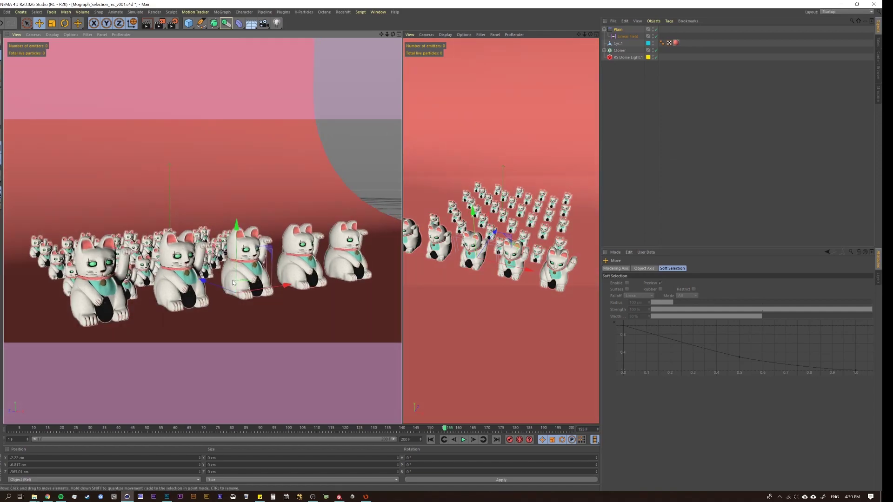
alt+drag(220, 283, 224, 285)
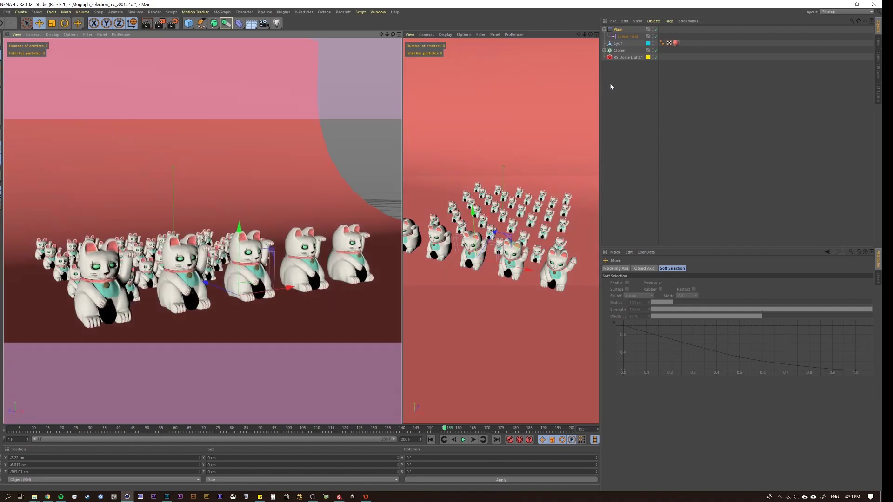
Step: Delete the Linear Field while keeping the Plain effector, and display the effector's parameters
click(626, 36)
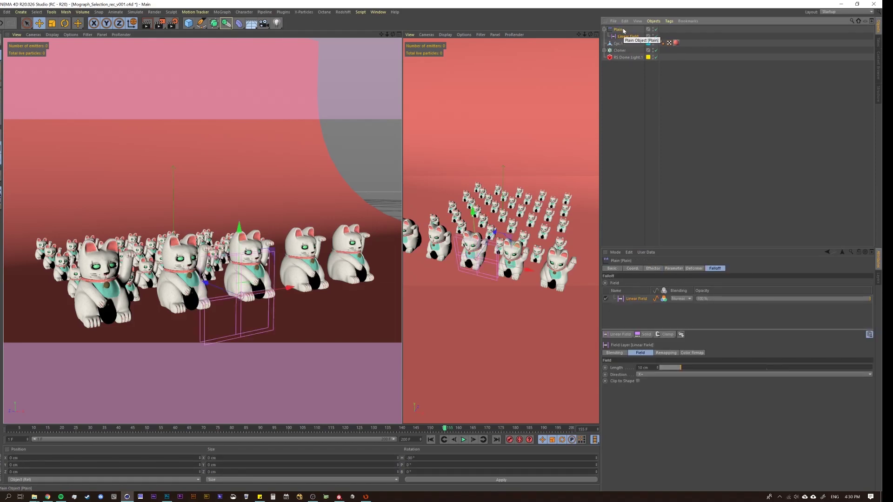
key(Delete)
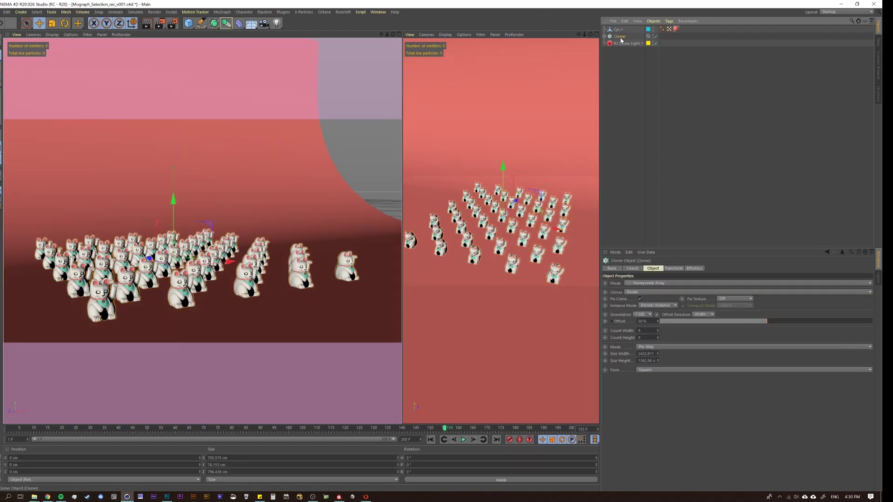
key(ctrl+z)
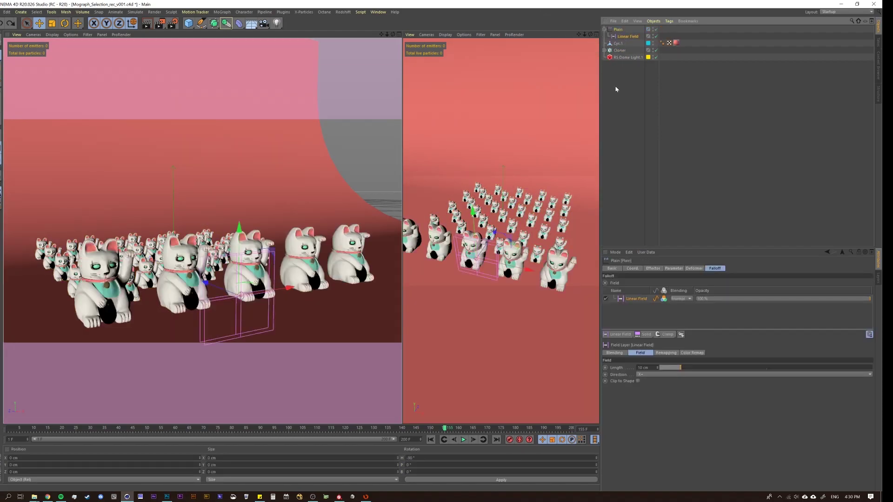
key(Delete)
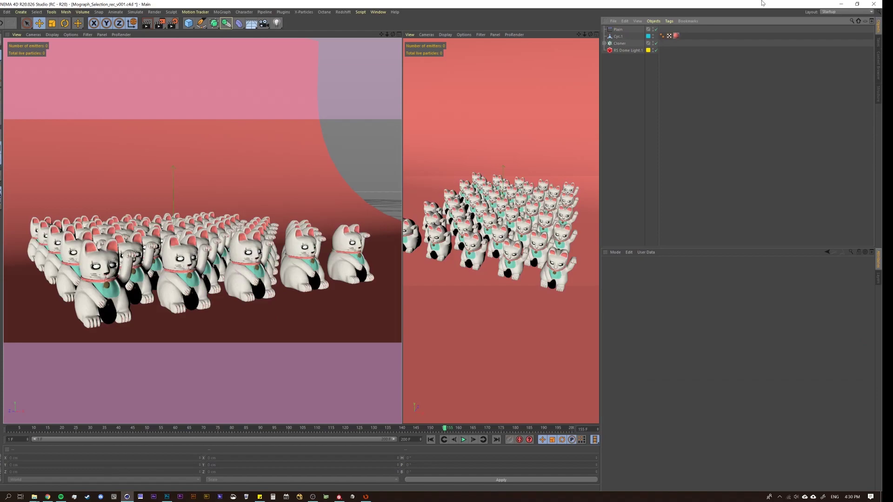
click(617, 30)
click(673, 268)
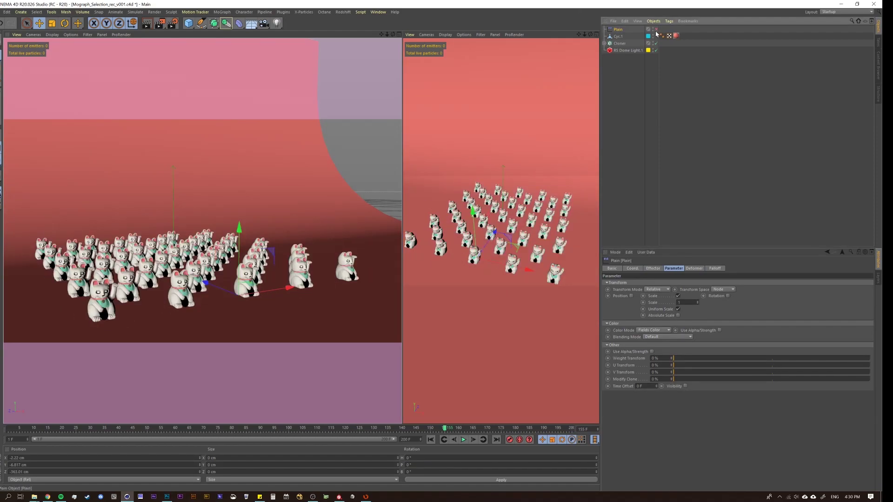
Step: Create a MoGraph selection on the Cloner by brushing over several scattered cats within the grid
click(620, 45)
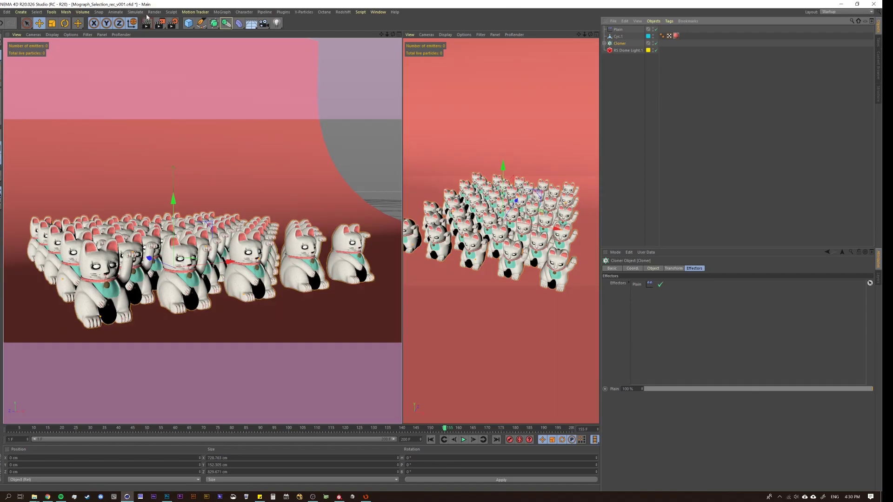
click(222, 12)
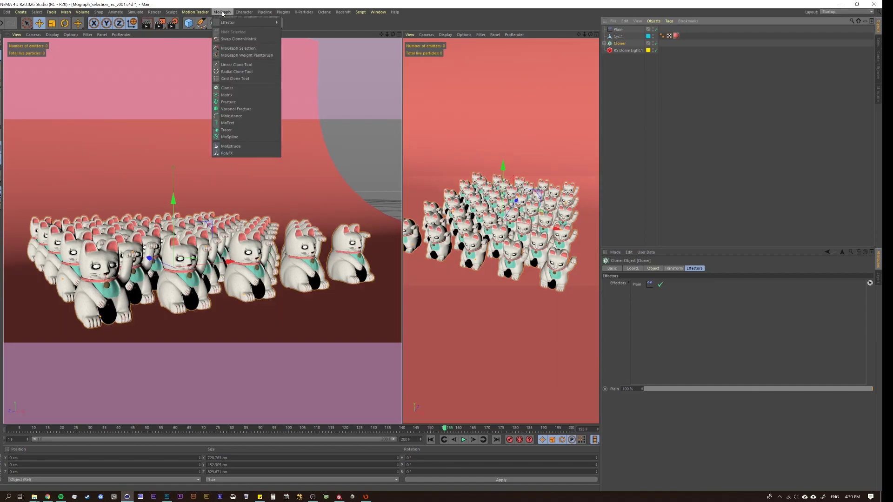
click(239, 49)
scroll(138, 281, up, 3)
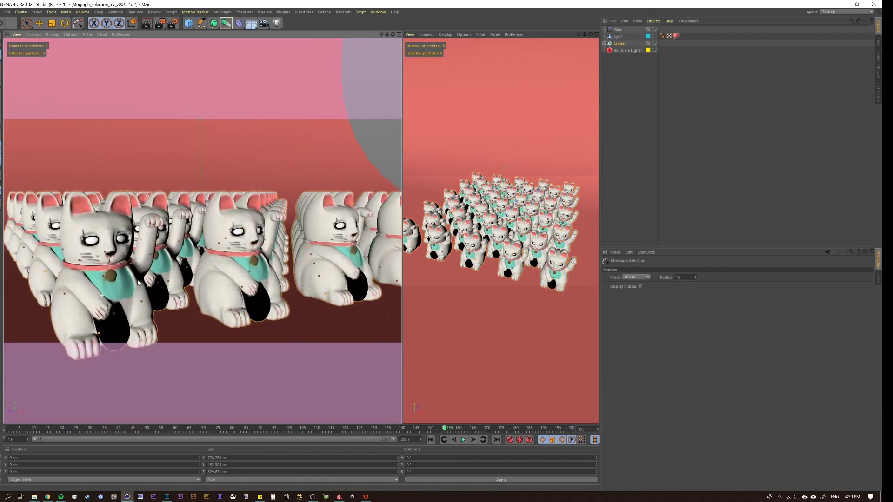
scroll(138, 281, up, 3)
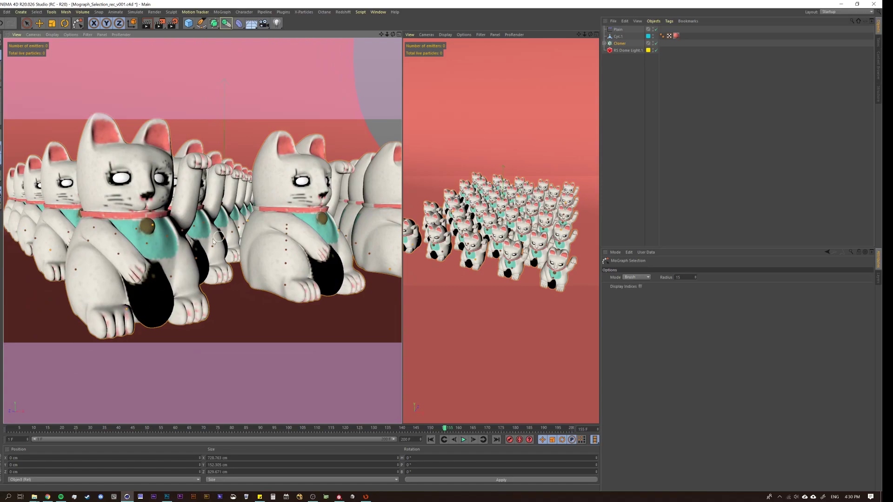
scroll(142, 253, down, 6)
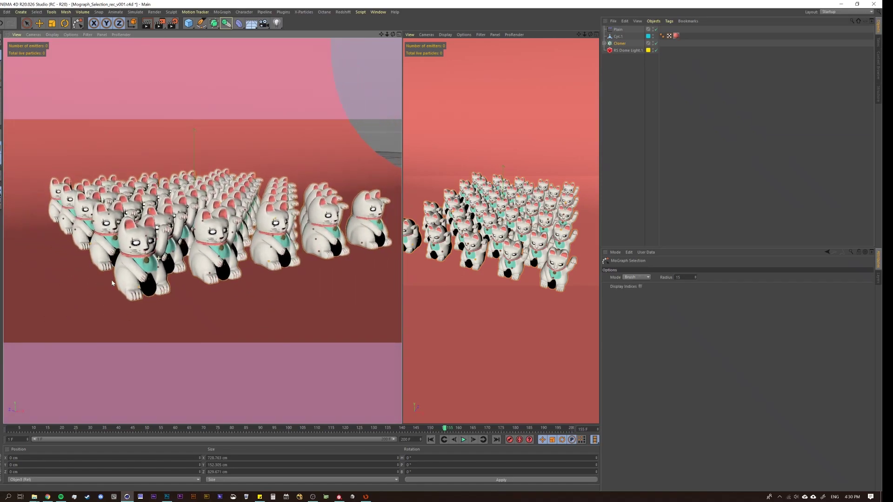
alt+drag(130, 273, 158, 267)
scroll(158, 266, up, 1)
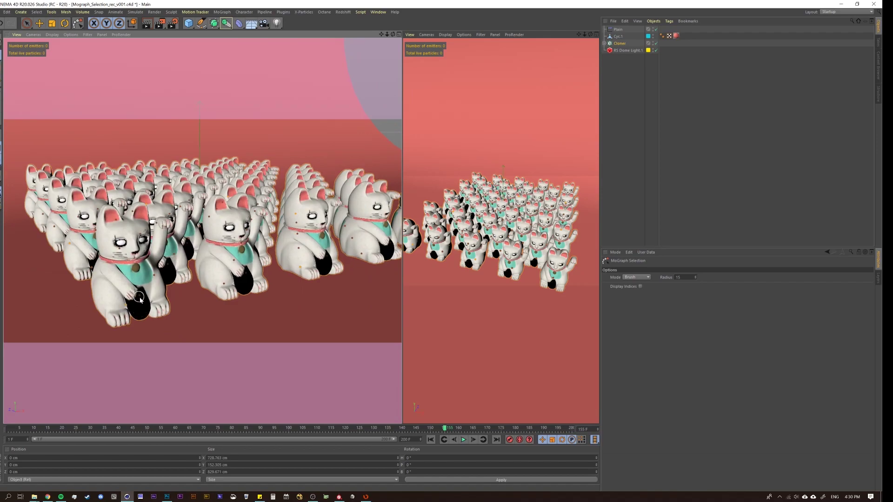
scroll(158, 279, down, 3)
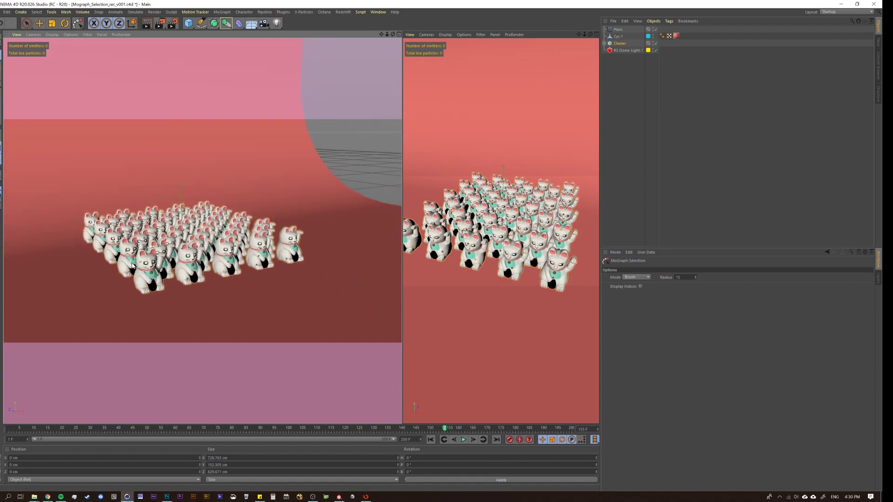
scroll(131, 267, up, 4)
scroll(129, 265, down, 2)
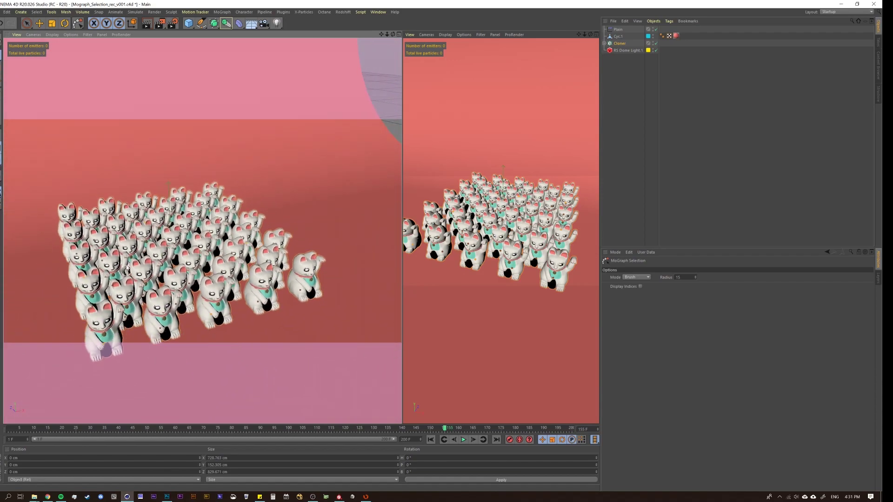
alt+drag(129, 266, 118, 269)
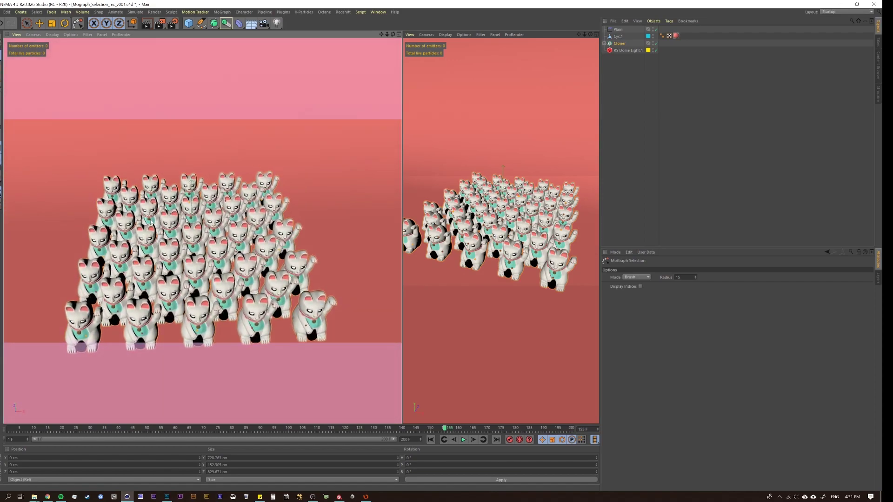
alt+drag(149, 221, 153, 233)
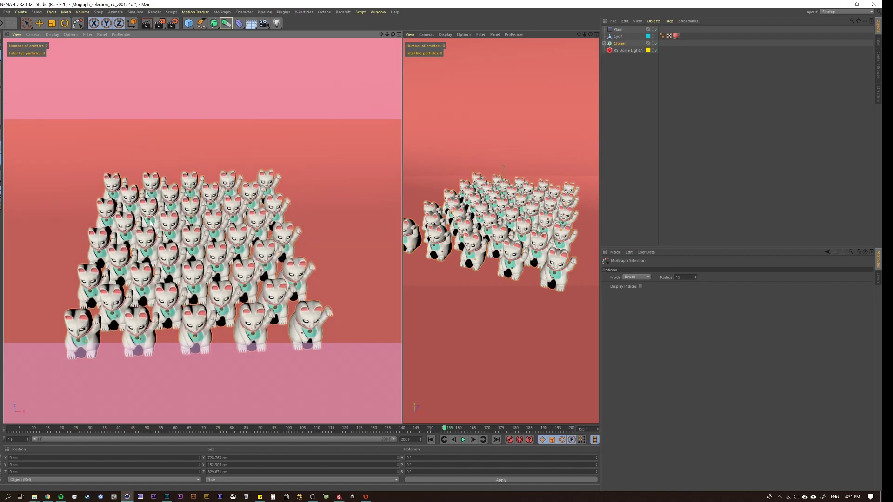
click(151, 225)
alt+drag(170, 239, 133, 238)
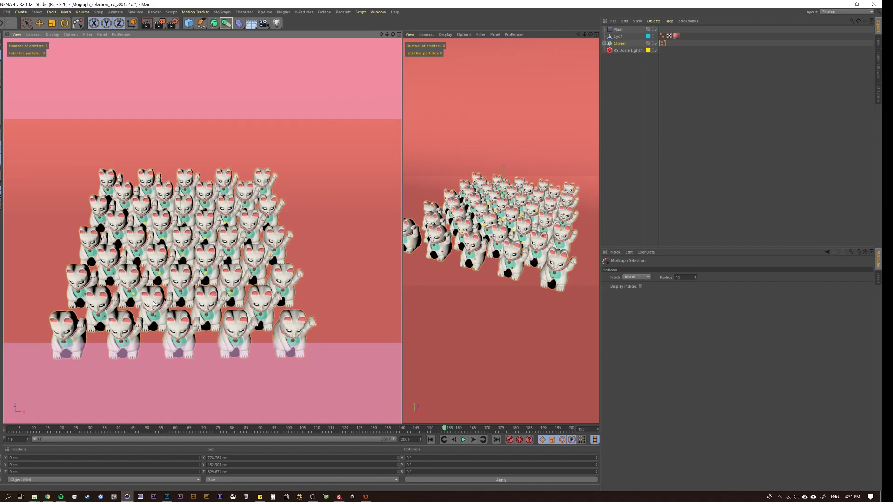
alt+drag(172, 260, 135, 260)
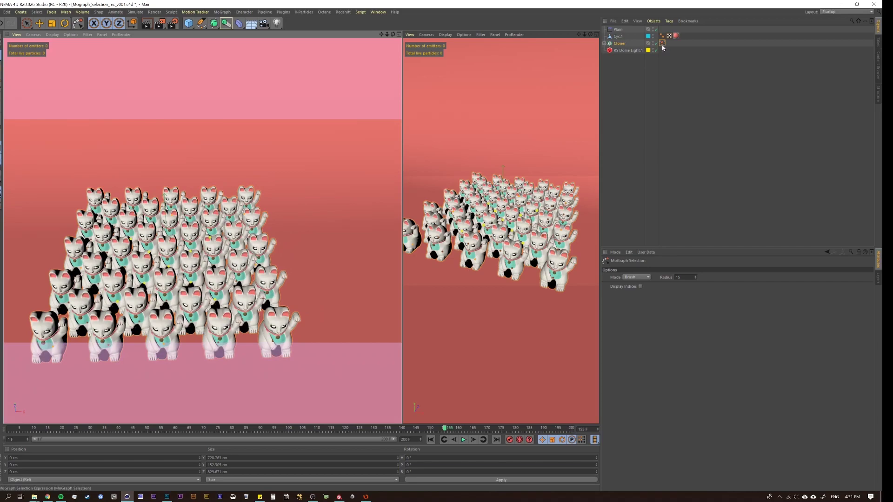
Step: Assign the Cloner's MoGraph Selection tag as the Plain effector's Selection so that it scales only those clones
click(619, 30)
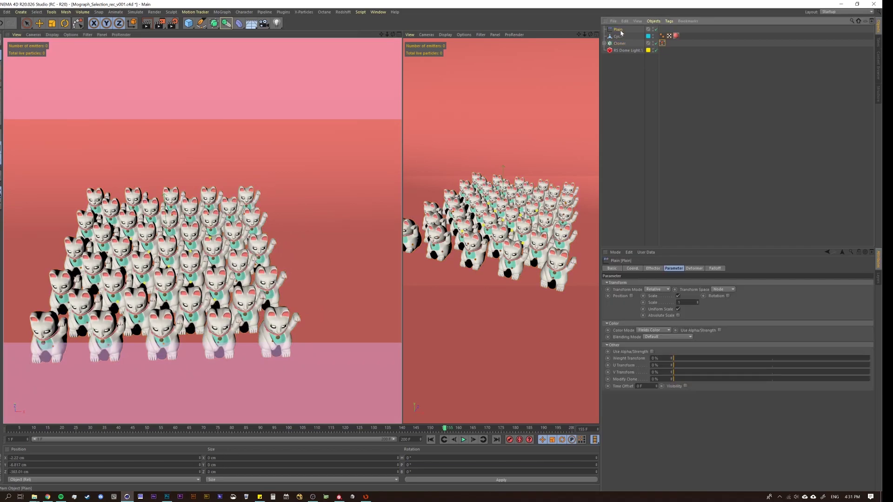
click(653, 269)
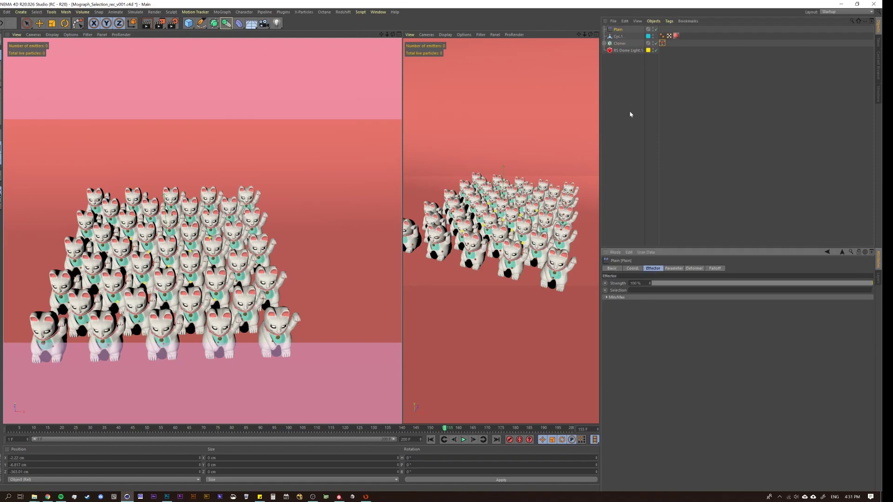
drag(662, 43, 678, 86)
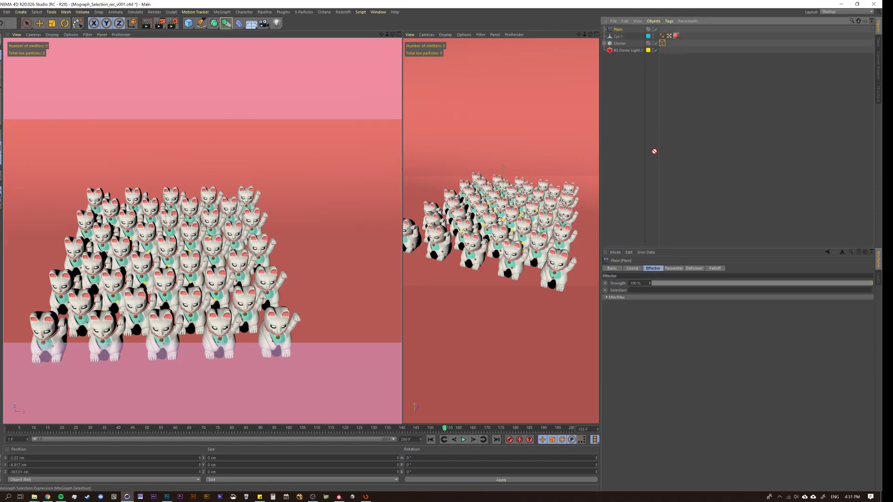
drag(628, 278, 635, 290)
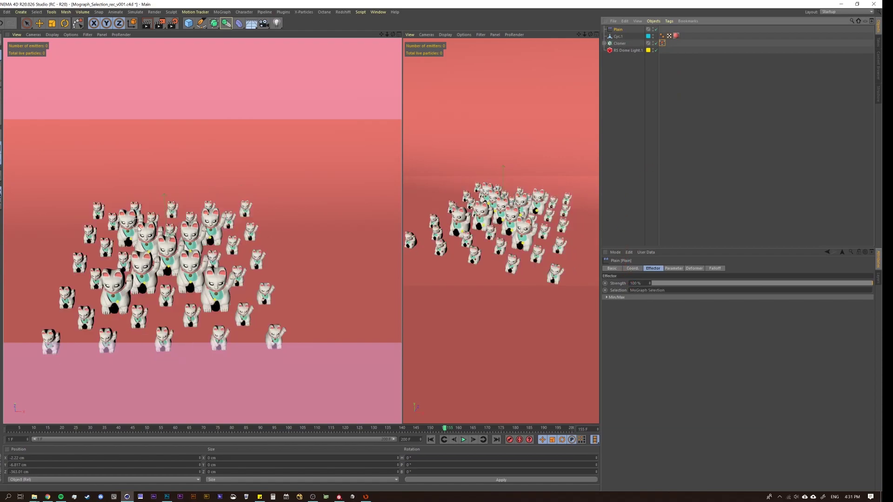
alt+drag(140, 228, 182, 245)
alt+right_drag(182, 245, 158, 247)
alt+drag(174, 271, 140, 249)
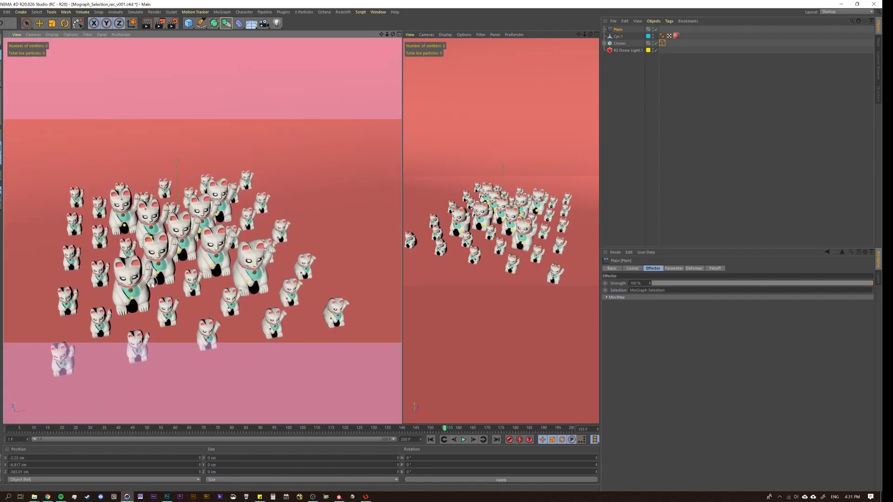
Step: Try brushing the outer side column and front-row cats into the MoGraph selection, and undo these additions
click(585, 72)
click(119, 270)
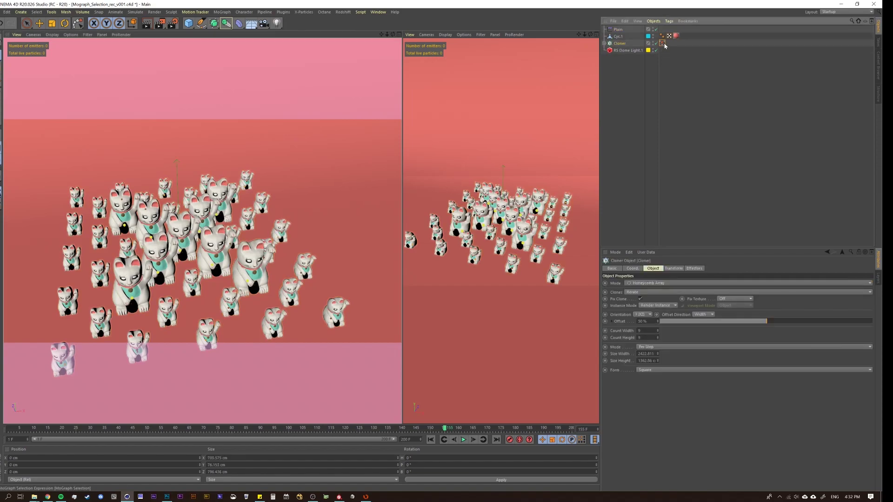
mouse_move(65, 308)
mouse_down()
mouse_move(83, 294)
mouse_move(90, 260)
mouse_move(73, 223)
mouse_up()
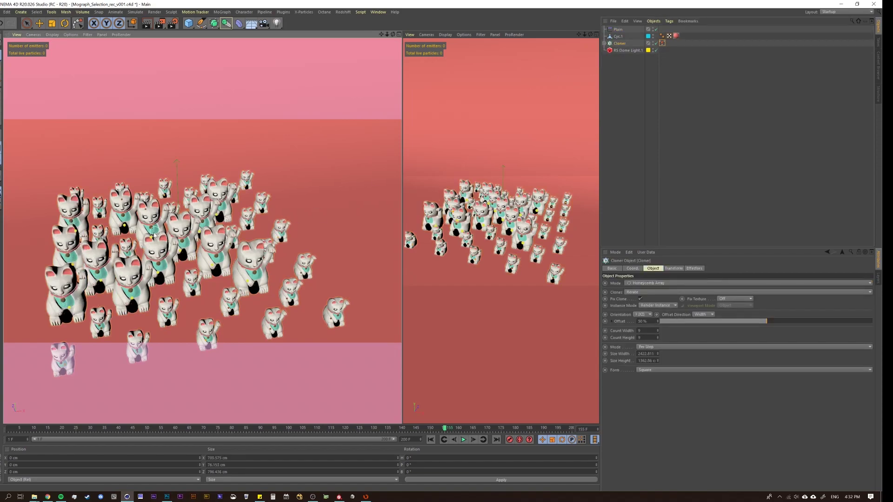
alt+right_drag(151, 241, 124, 242)
alt+middle_drag(152, 241, 147, 253)
alt+right_drag(147, 253, 175, 253)
alt+drag(151, 272, 147, 253)
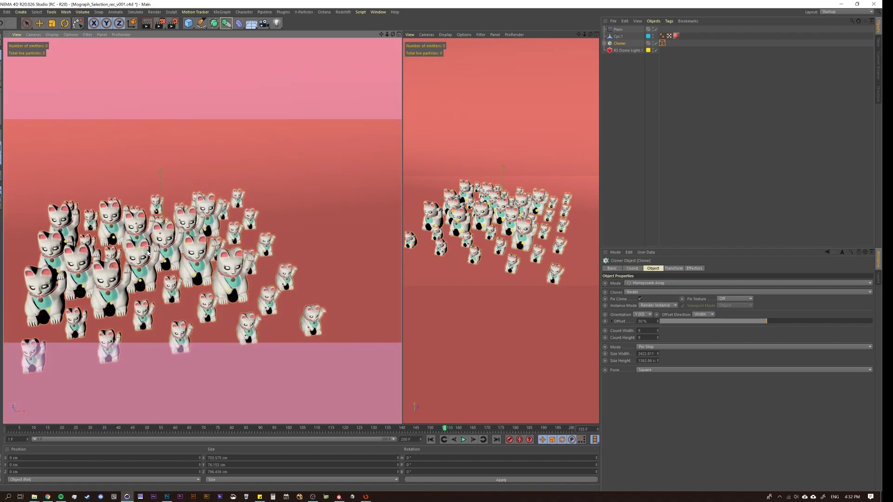
drag(181, 340, 269, 330)
key(ctrl+z)
key(ctrl+z)
Step: Invert the Cloner's MoGraph selection through its tag properties
alt+middle_drag(194, 271, 205, 274)
alt+drag(205, 274, 202, 293)
alt+right_drag(179, 261, 204, 255)
alt+drag(204, 255, 229, 209)
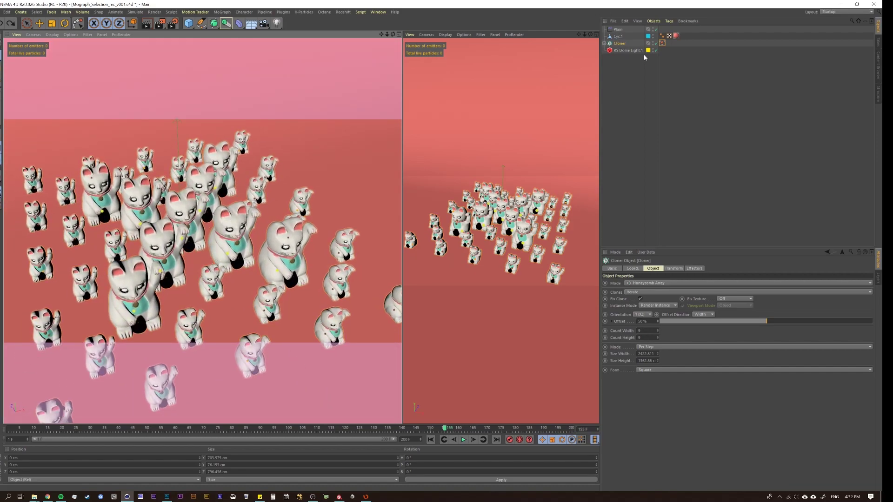
click(663, 44)
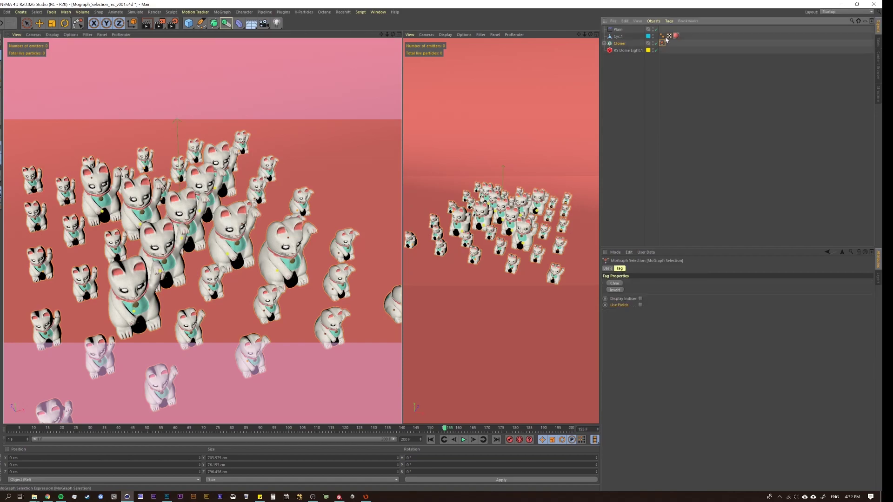
click(618, 290)
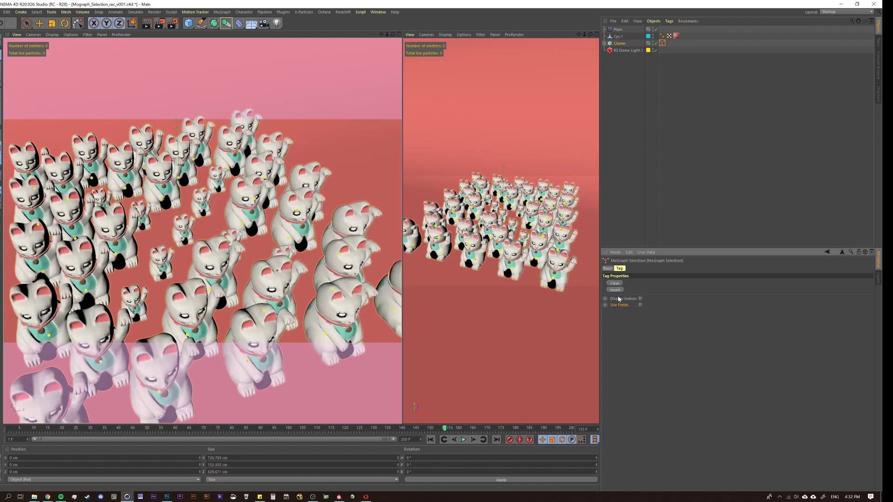
Step: Examine the inverted pattern from above, and invert the MoGraph selection back to the brushed cats
scroll(240, 251, down, 5)
alt+drag(239, 251, 186, 303)
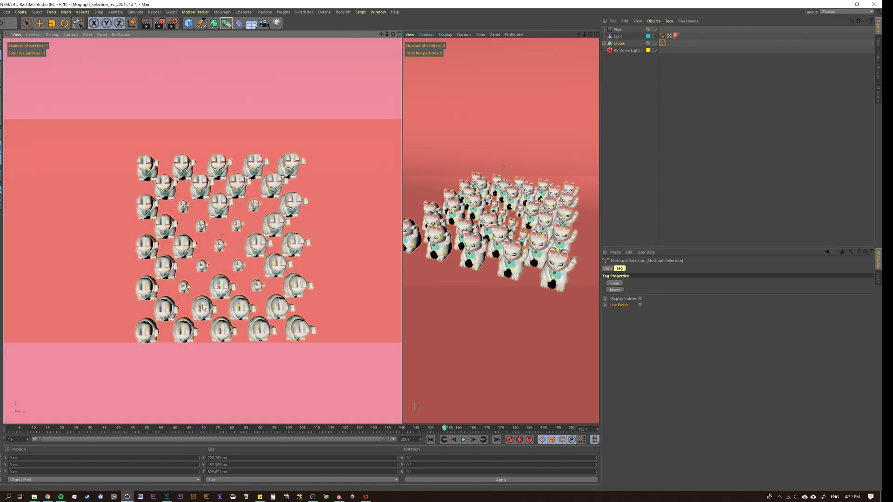
scroll(241, 277, up, 3)
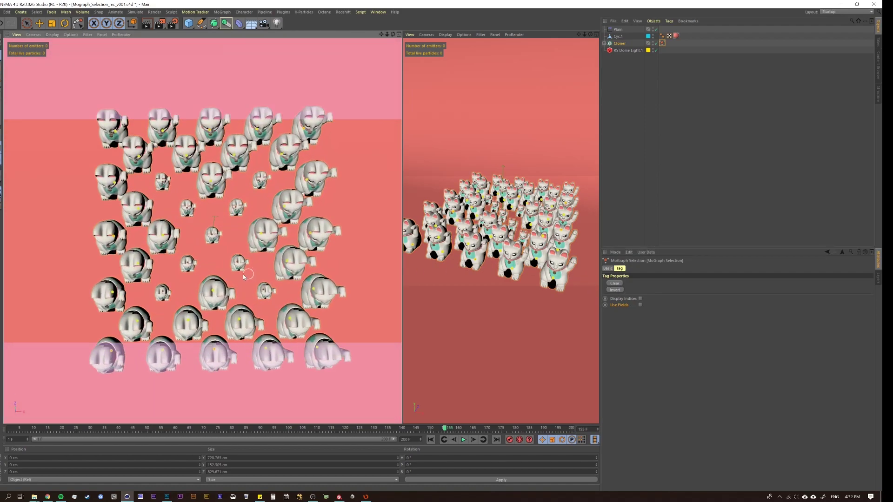
mouse_move(241, 278)
alt+mouse_down()
mouse_move(258, 214)
mouse_move(237, 217)
alt+mouse_up()
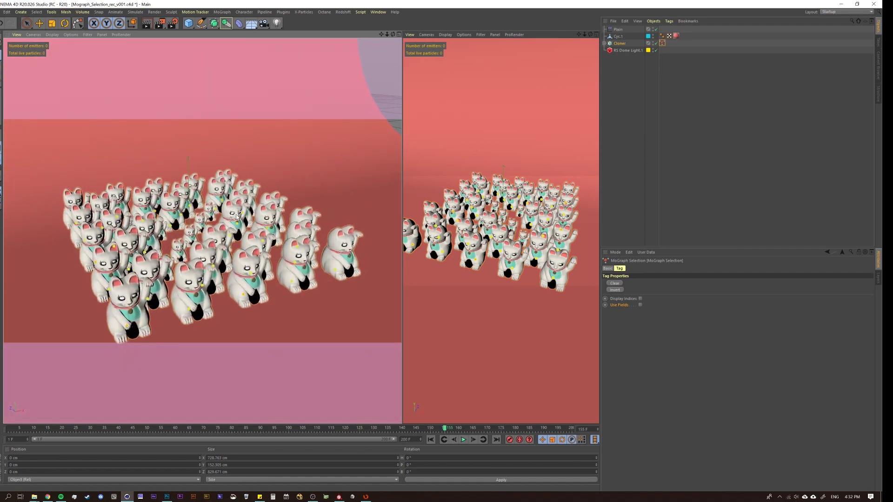
click(616, 290)
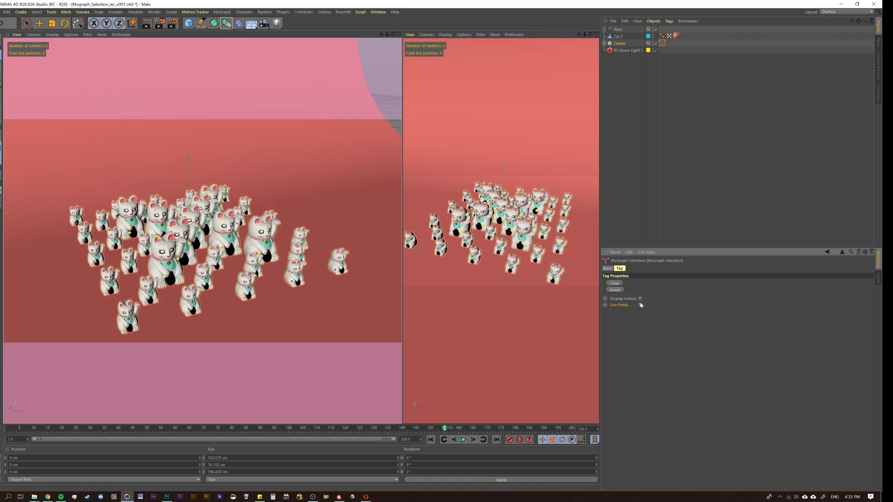
Step: Turn on Display Indices for the MoGraph selection, examine the clones up close, and turn it off again
click(640, 299)
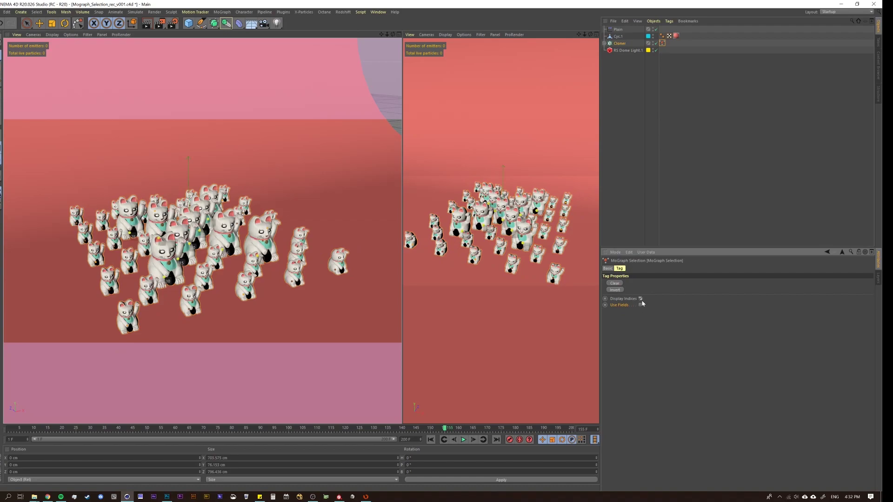
scroll(256, 193, up, 8)
alt+middle_drag(257, 192, 283, 155)
mouse_move(209, 245)
alt+mouse_down()
mouse_move(200, 243)
mouse_move(222, 243)
alt+mouse_up()
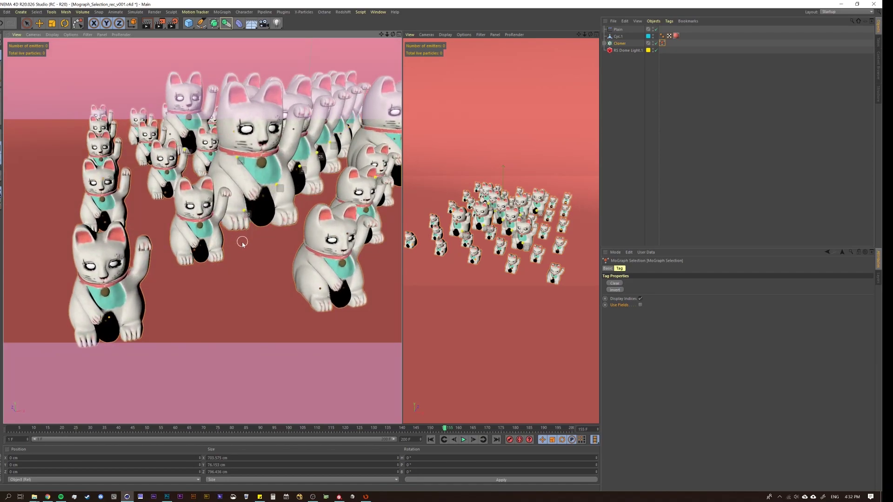
alt+drag(157, 216, 158, 238)
alt+drag(218, 225, 213, 256)
shift+click(213, 255)
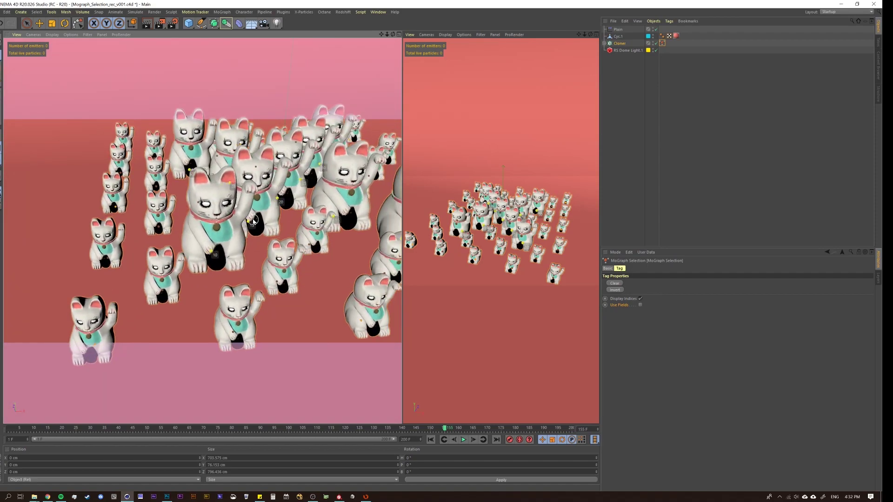
alt+drag(221, 207, 180, 271)
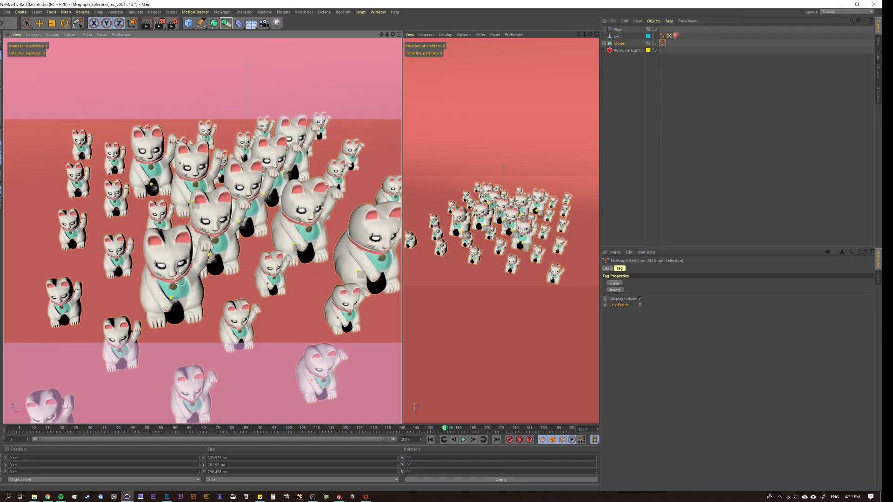
click(640, 299)
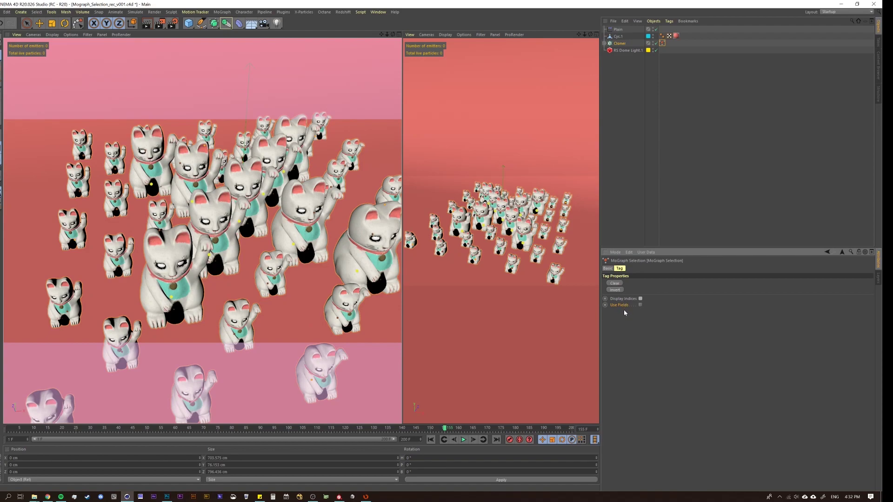
Step: Enable Use Fields on the MoGraph Selection tag
alt+drag(335, 261, 236, 272)
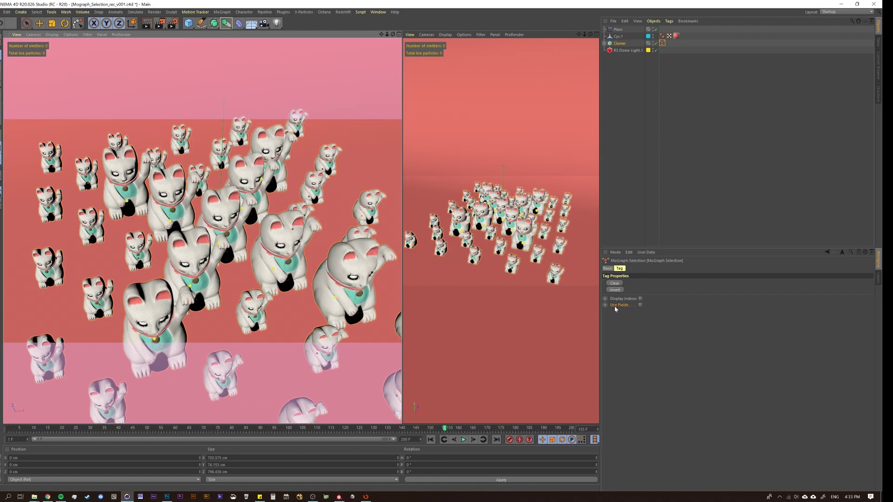
click(641, 305)
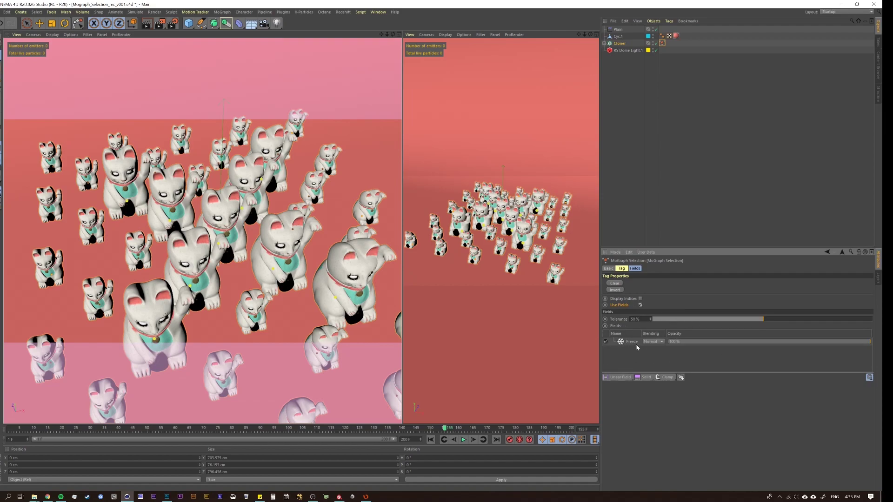
scroll(235, 226, down, 2)
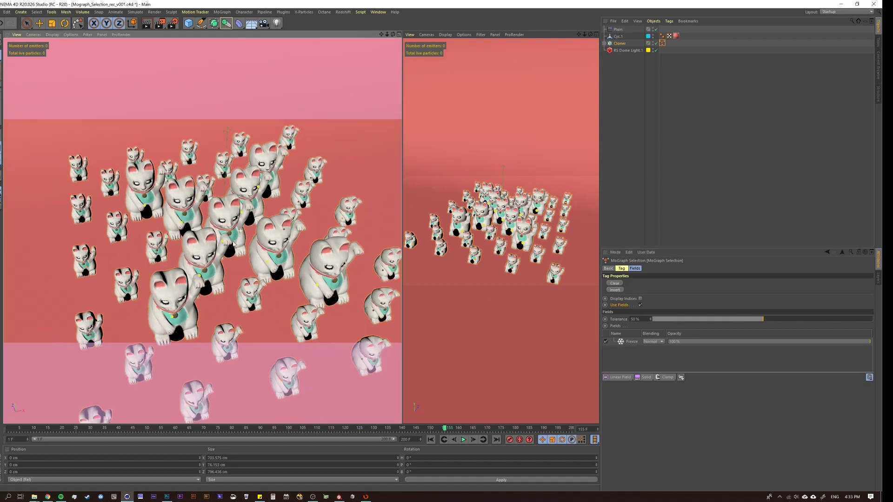
alt+middle_drag(230, 245, 221, 256)
scroll(223, 245, up, 2)
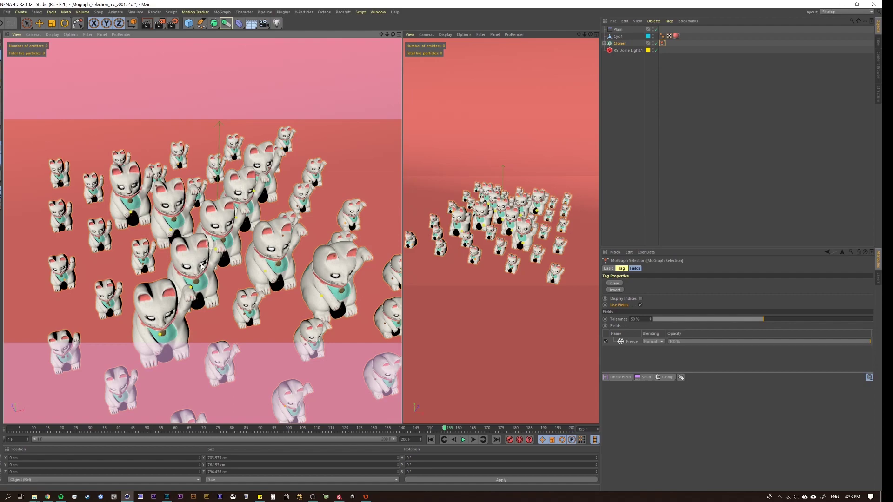
alt+drag(235, 227, 207, 242)
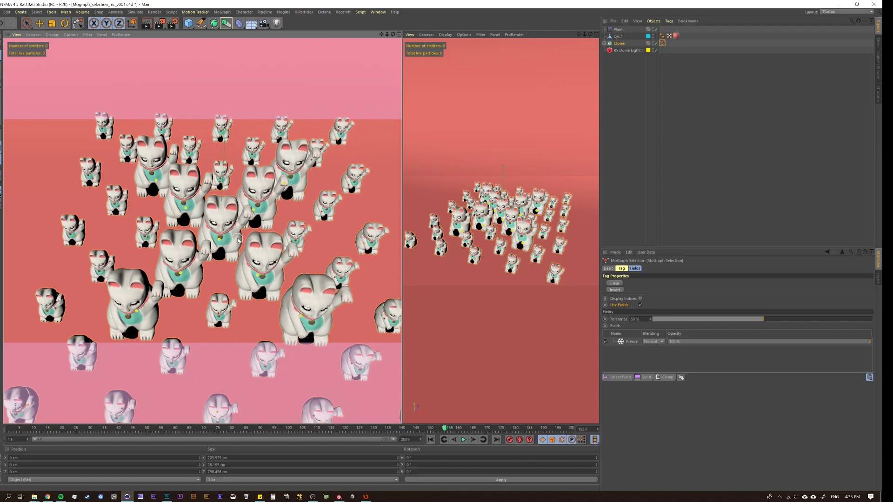
alt+drag(212, 270, 217, 255)
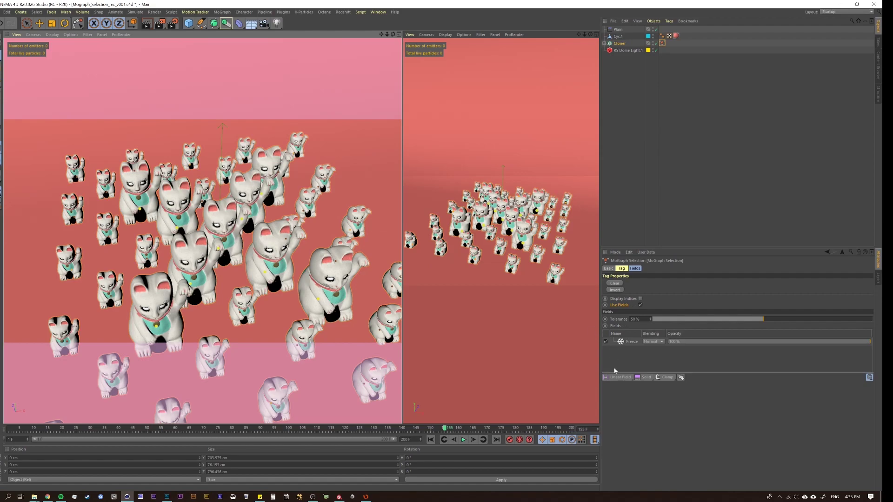
Step: Add a Formula Field above the Freeze layer in the MoGraph selection's field list
click(621, 377)
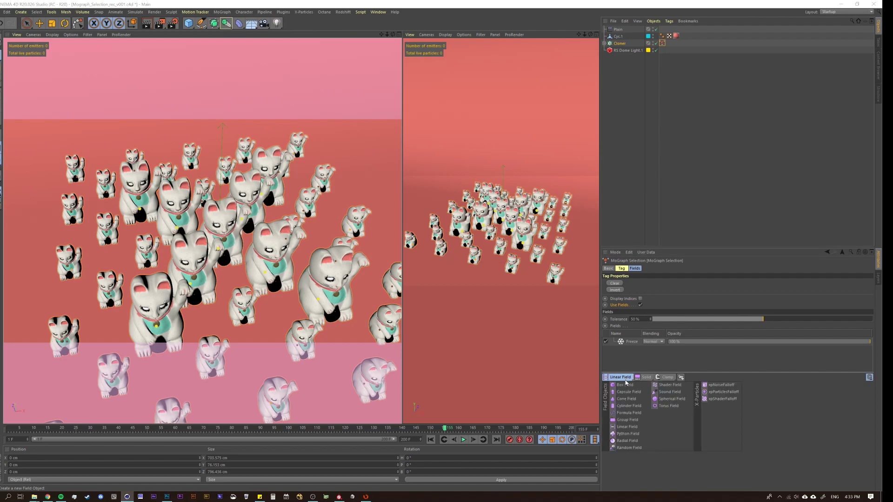
click(633, 413)
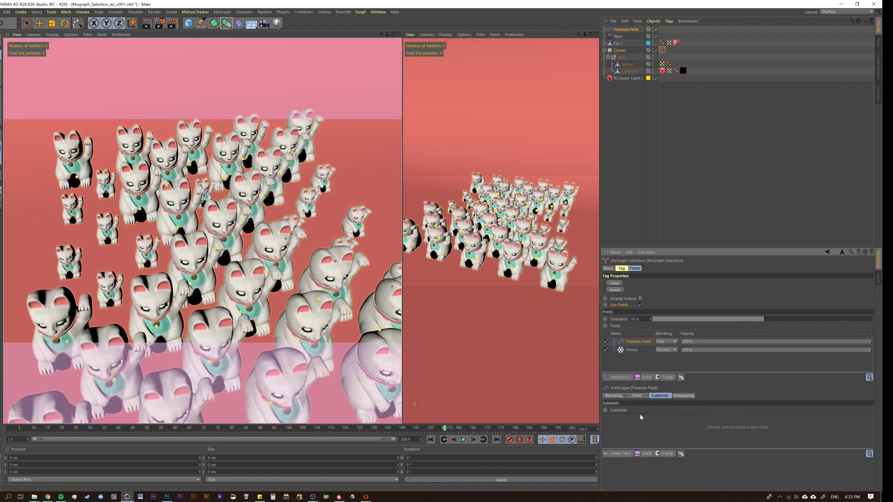
scroll(274, 222, down, 3)
alt+drag(274, 221, 247, 253)
scroll(247, 251, up, 2)
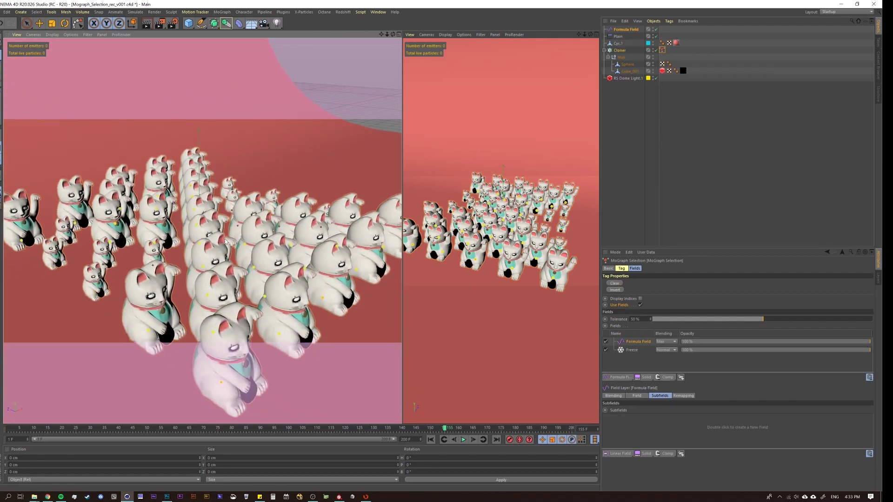
Step: Play the animation from the first frame to examine how the Formula Field drives the selected cats, and stop it
click(430, 440)
click(462, 439)
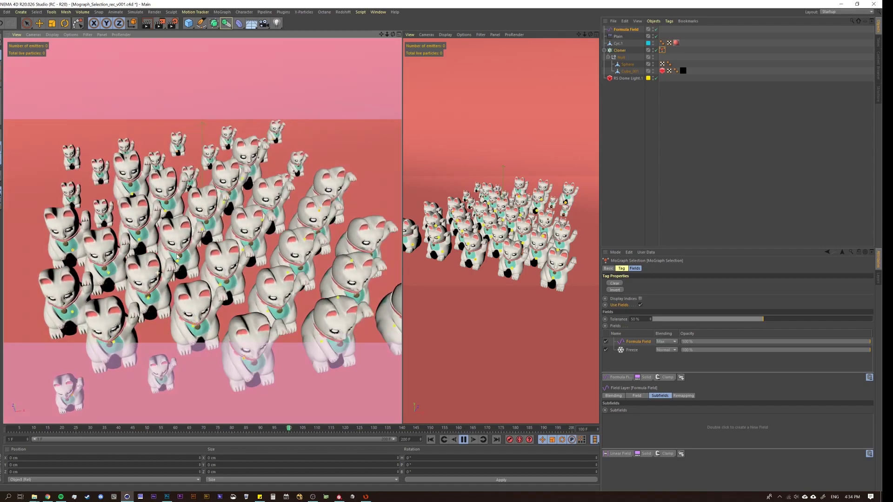
click(462, 440)
Step: Disable the Formula Field layer and add a Linear Field to the MoGraph selection's field list
click(606, 342)
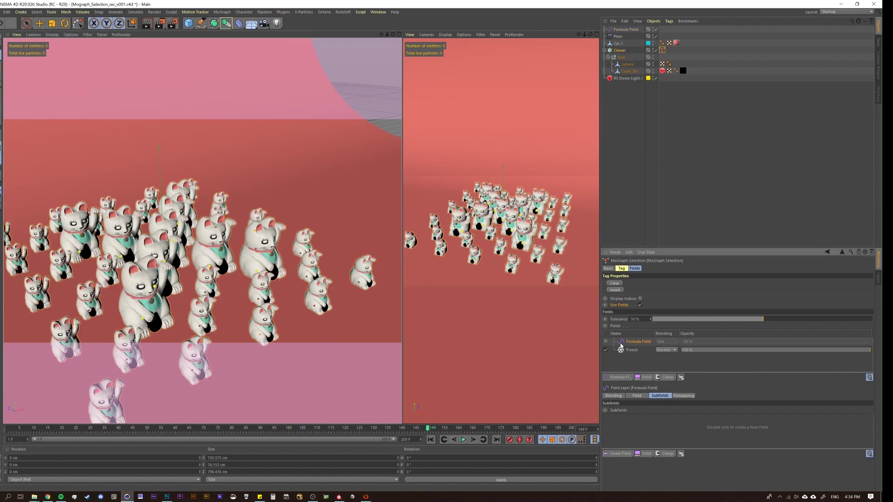
click(618, 377)
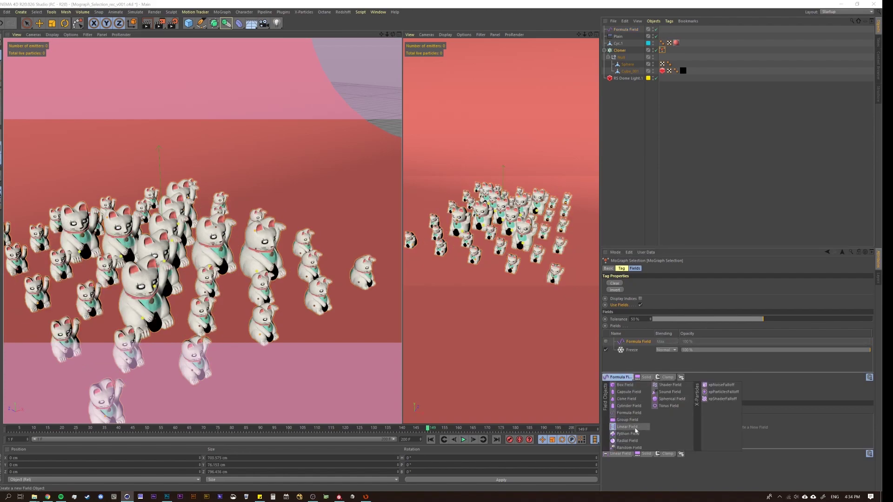
click(627, 427)
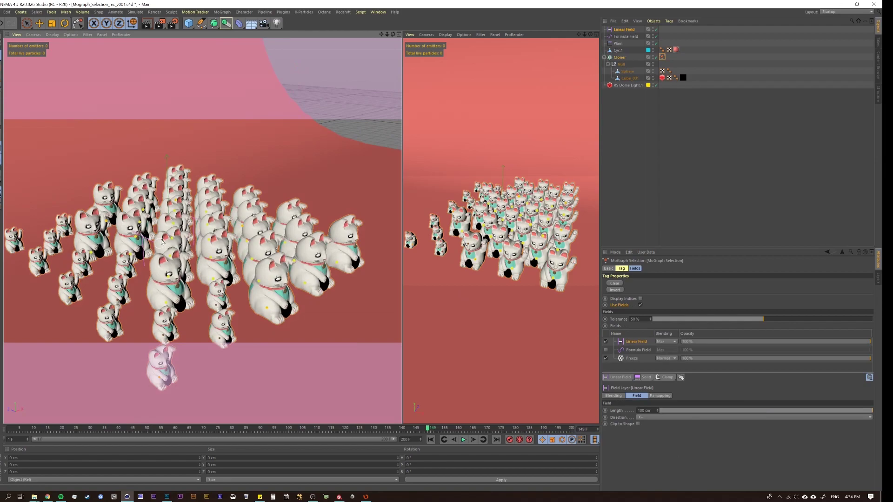
Step: Move the Linear Field along its X axis out of the cat grid and back in to about 192 cm
key(e)
drag(208, 243, 292, 226)
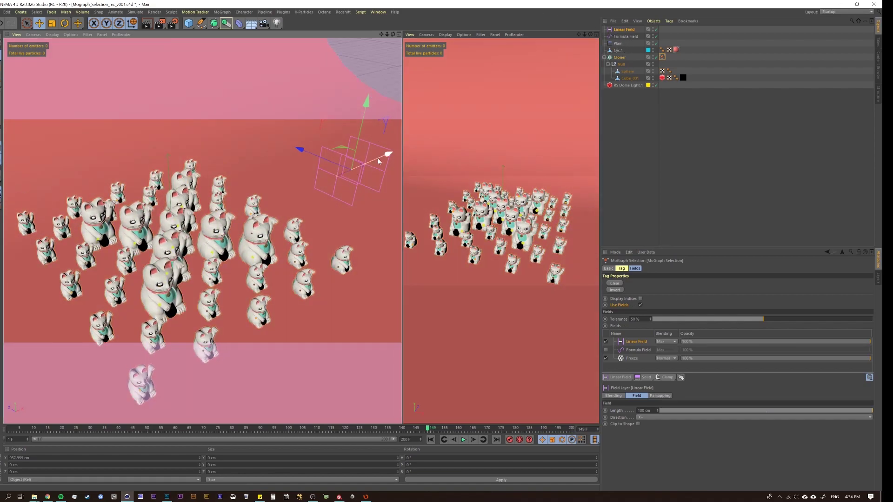
drag(380, 158, 219, 205)
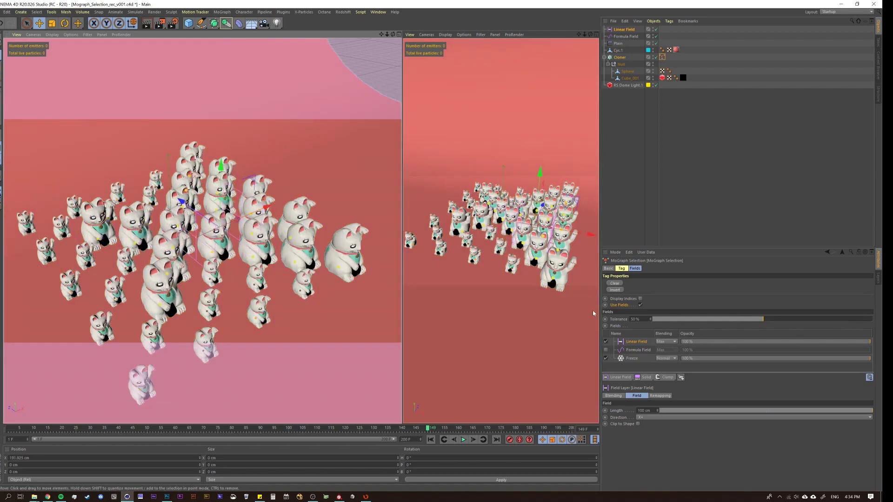
Step: Disable the Freeze layer in the MoGraph selection's field list and move the Linear Field along its X axis to about 13 cm
click(606, 358)
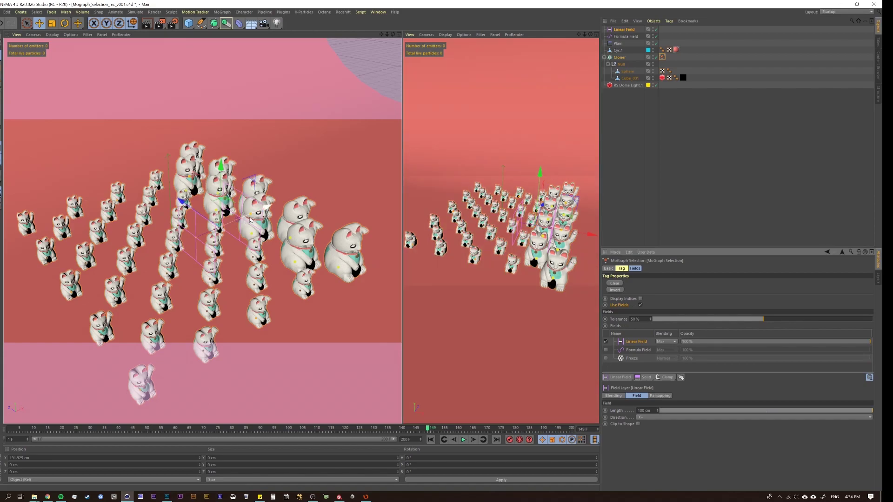
drag(254, 218, 219, 240)
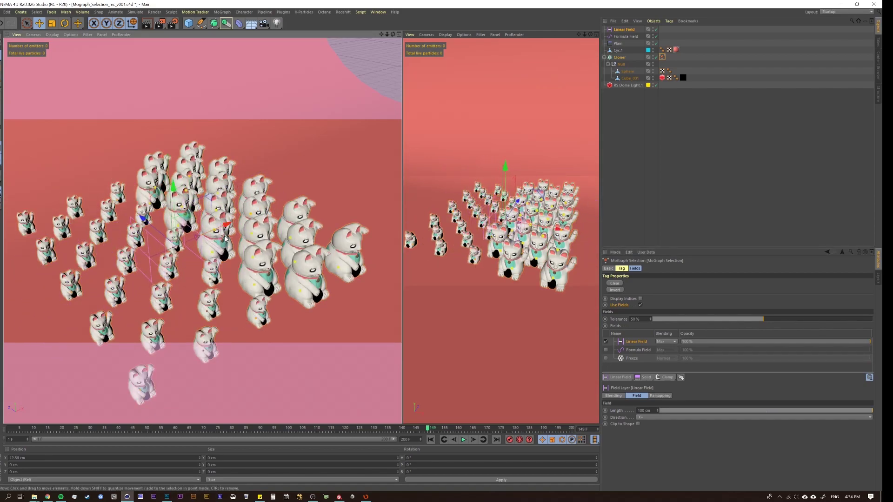
Step: Re-enable the Freeze layer and disable the Linear Field layer in the MoGraph selection's field list
click(606, 358)
alt+drag(122, 246, 160, 215)
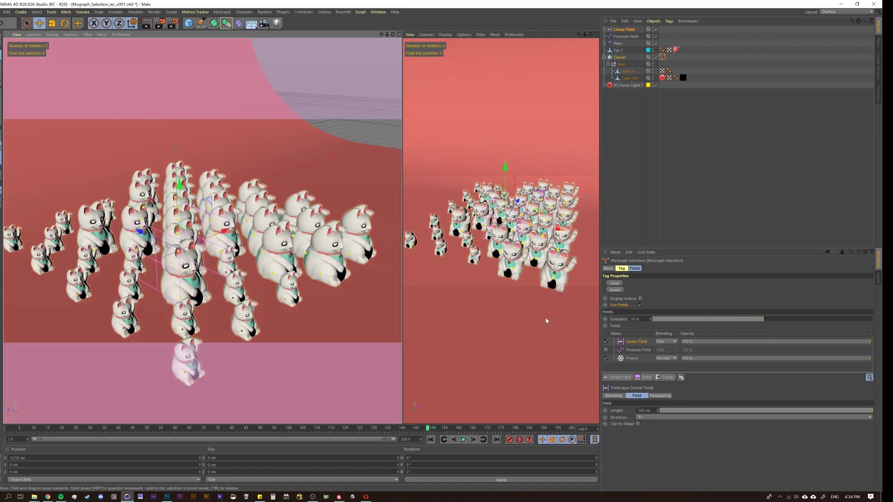
click(606, 341)
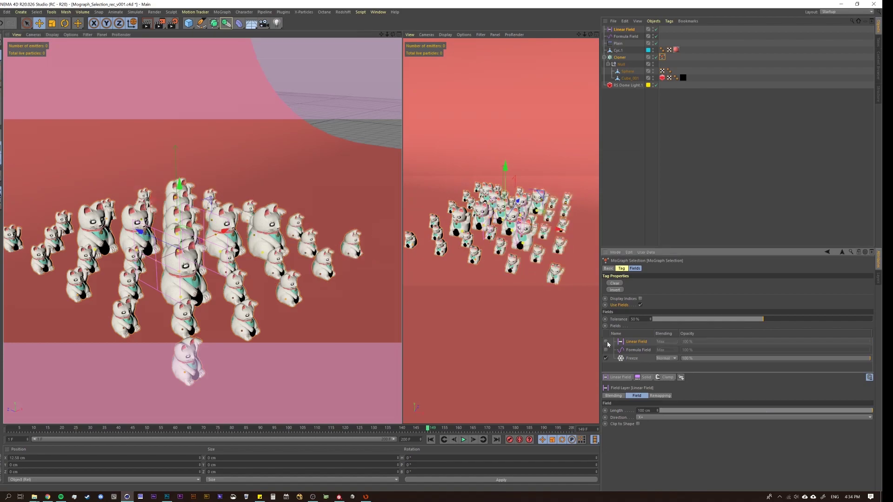
alt+drag(175, 217, 177, 196)
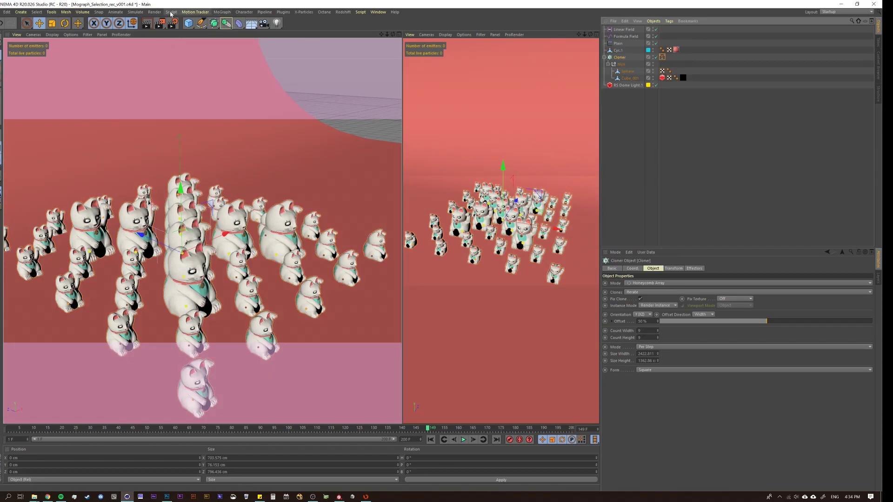
Step: Add a Formula effector to the Cloner, restricted to the MoGraph selection
click(222, 12)
mouse_move(268, 22)
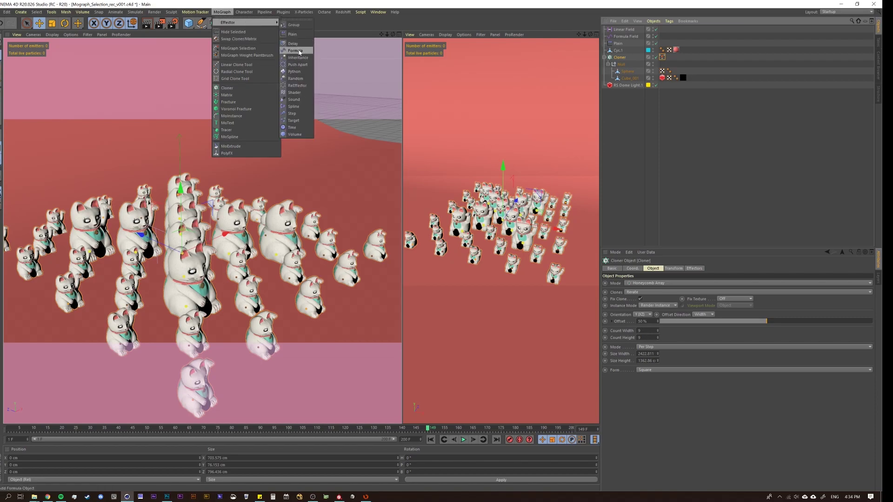
click(298, 50)
alt+drag(176, 217, 210, 219)
alt+right_drag(209, 218, 176, 219)
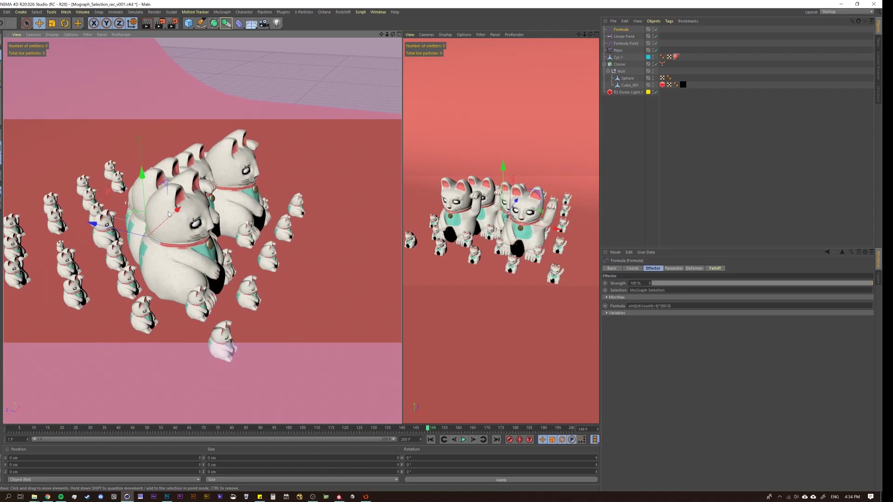
Step: Play the animation from the first frame to examine the Formula effector's influence, and inspect the MoGraph Selection tag and the effector's settings
click(431, 440)
click(463, 440)
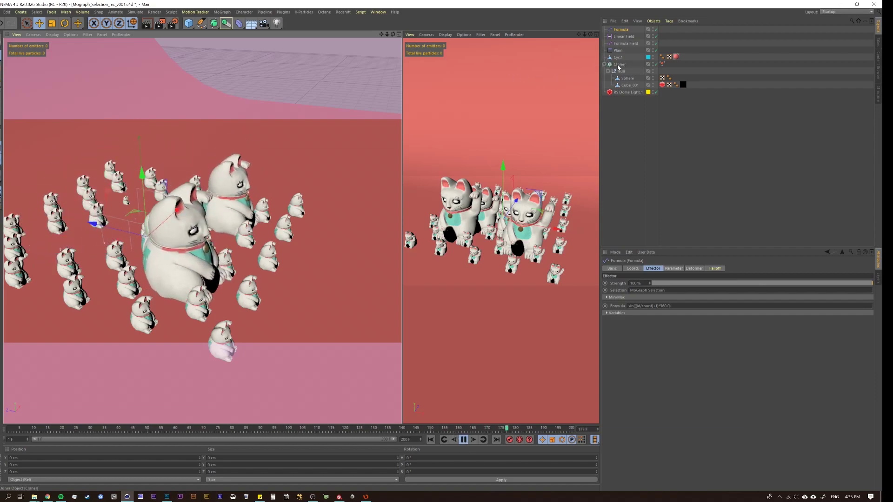
click(662, 64)
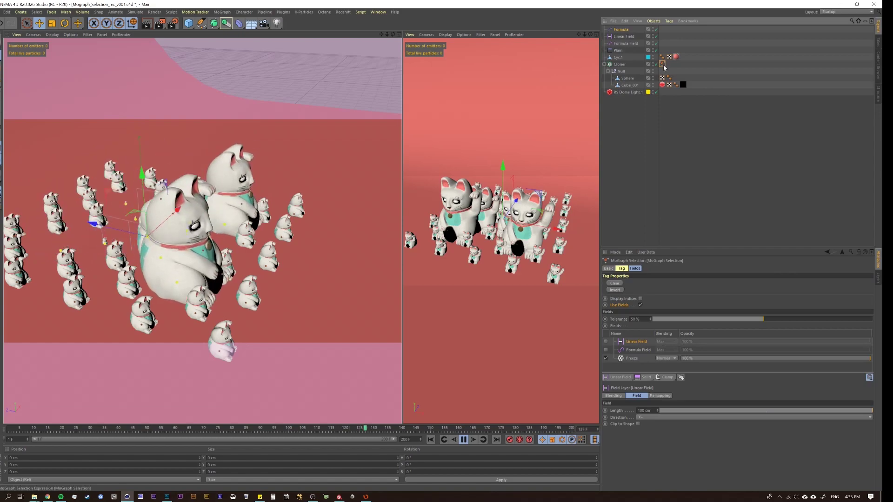
click(625, 30)
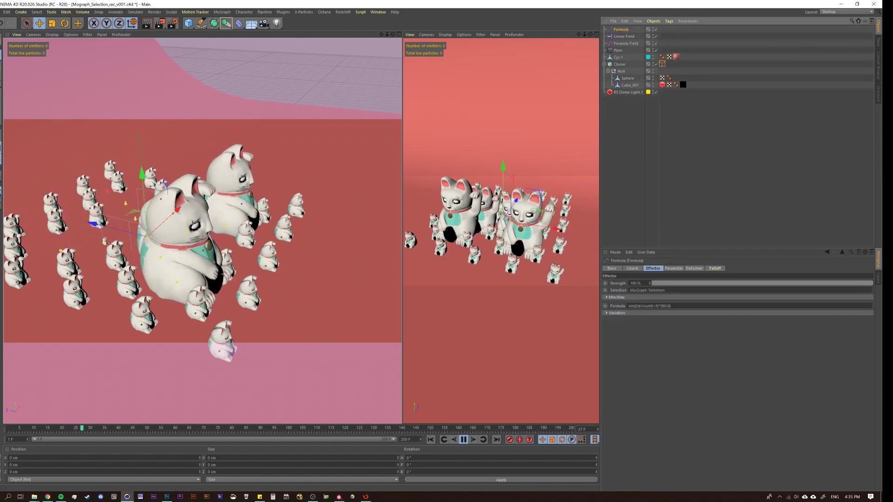
Step: Try adding a Sound effector with only the Cloner selected and not its MoGraph Selection tag, and undo the addition
click(620, 65)
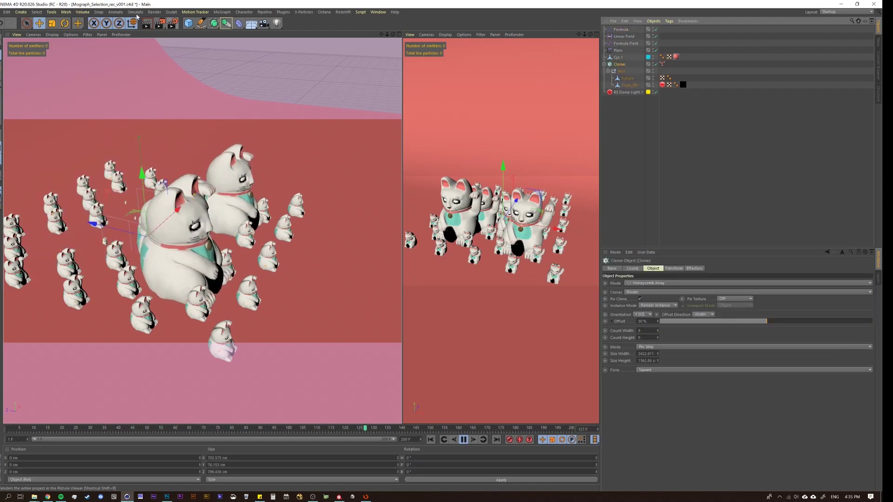
click(222, 13)
mouse_move(242, 22)
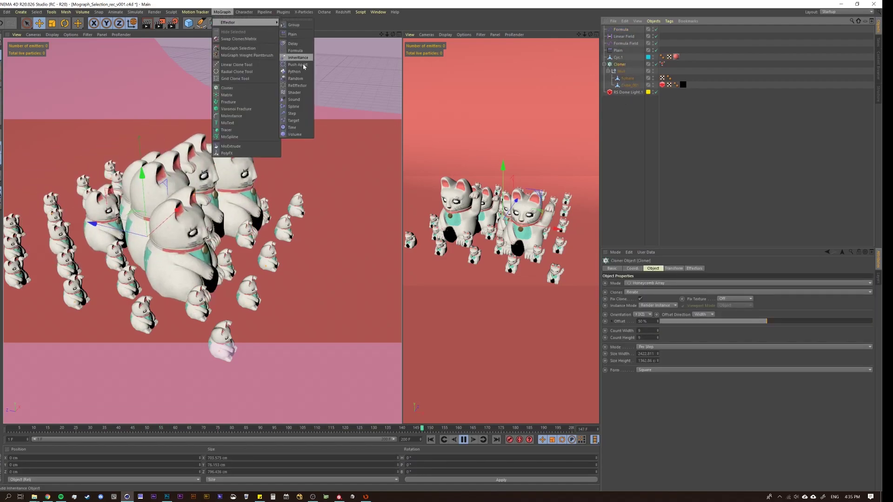
click(305, 100)
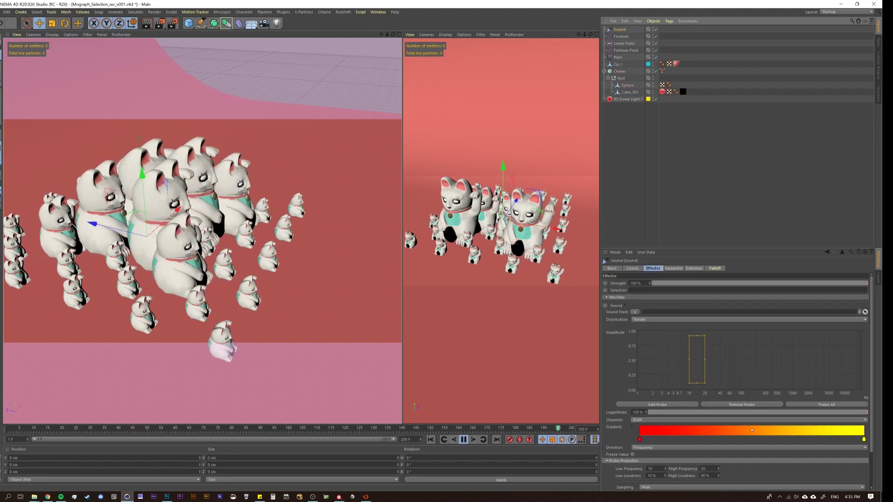
key(ctrl+z)
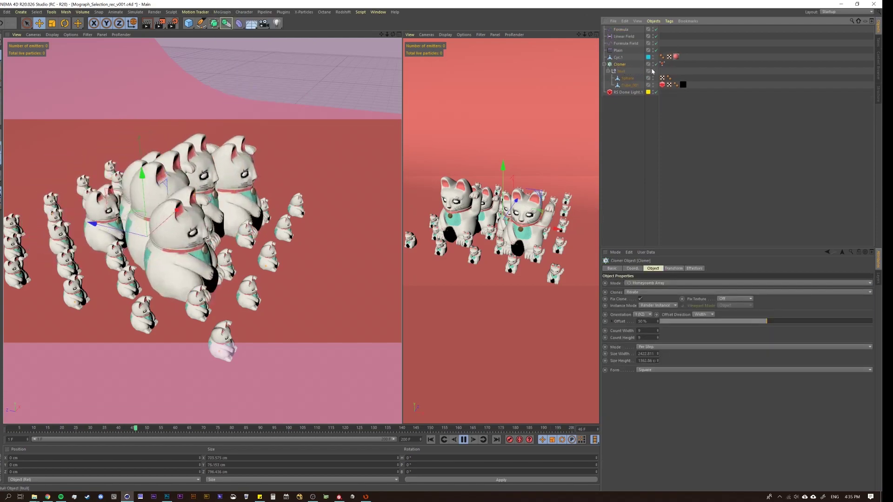
Step: Add a Shader effector to the Cloner with its MoGraph Selection tag also selected, and collapse the Cloner's hierarchy
click(662, 63)
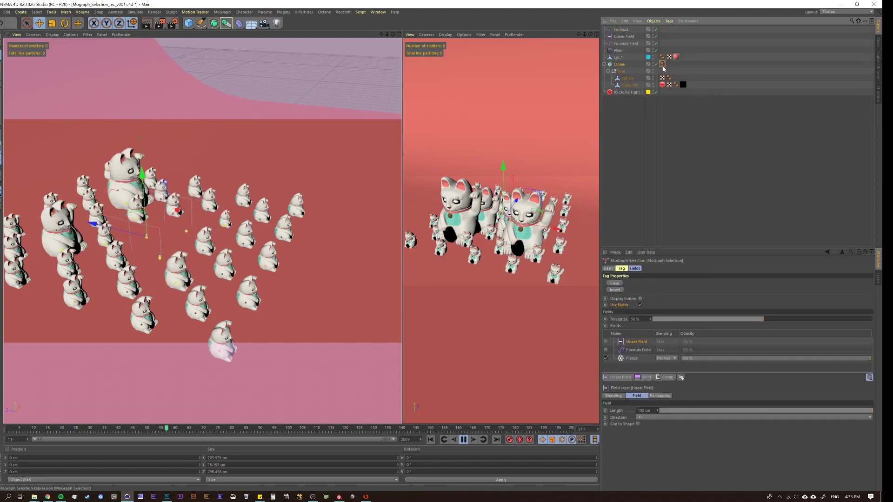
click(224, 13)
mouse_move(246, 32)
click(298, 93)
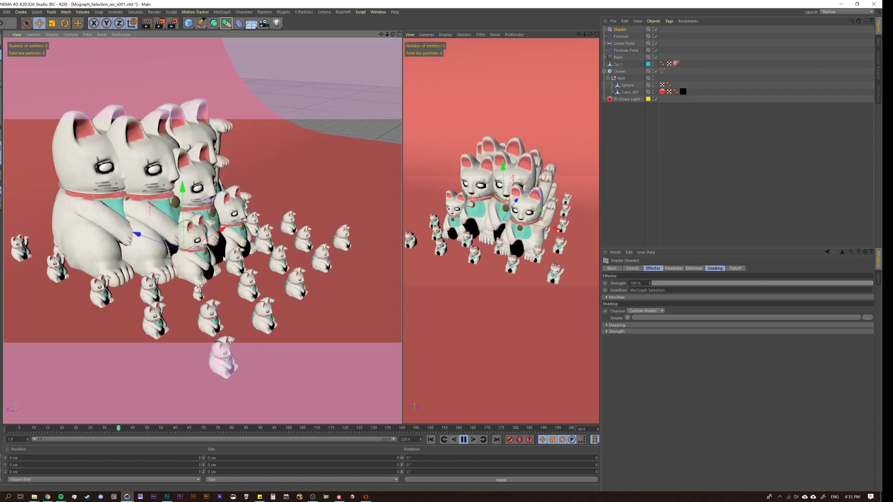
click(604, 72)
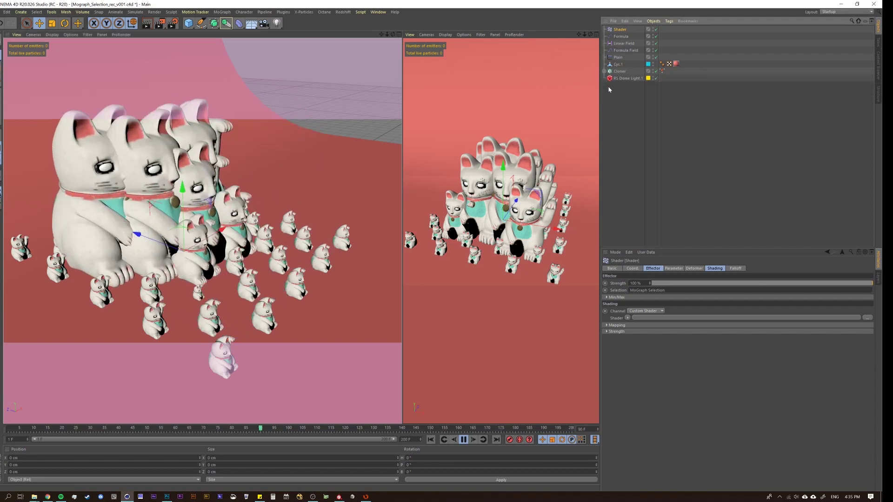